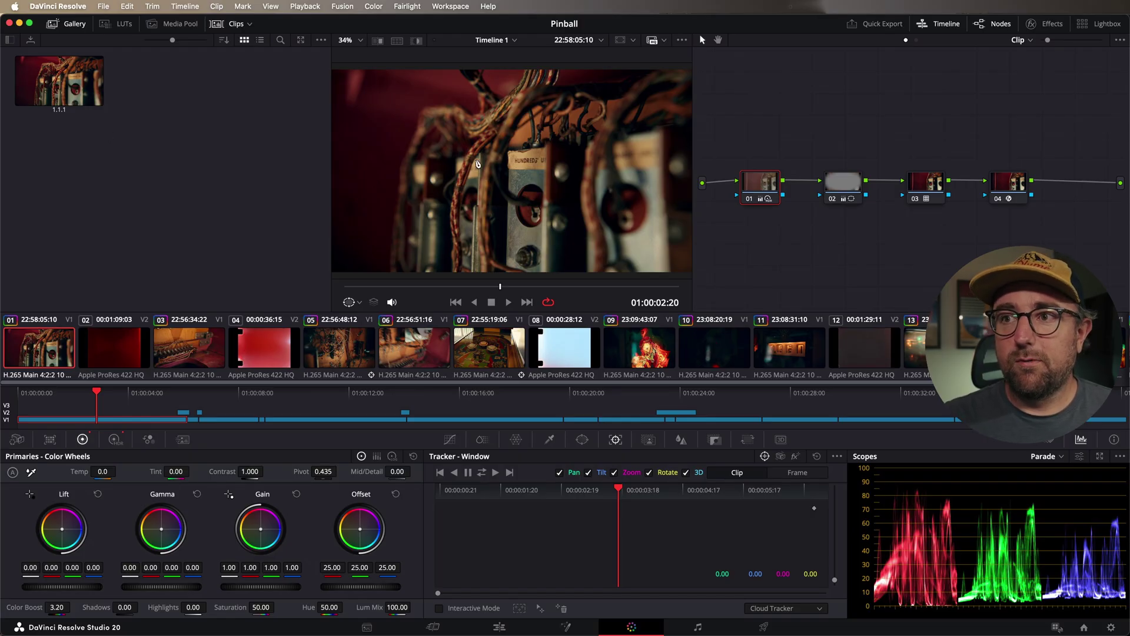
Export the current frame as a JPEG still named Pinball to the Desktop.
click(101, 6)
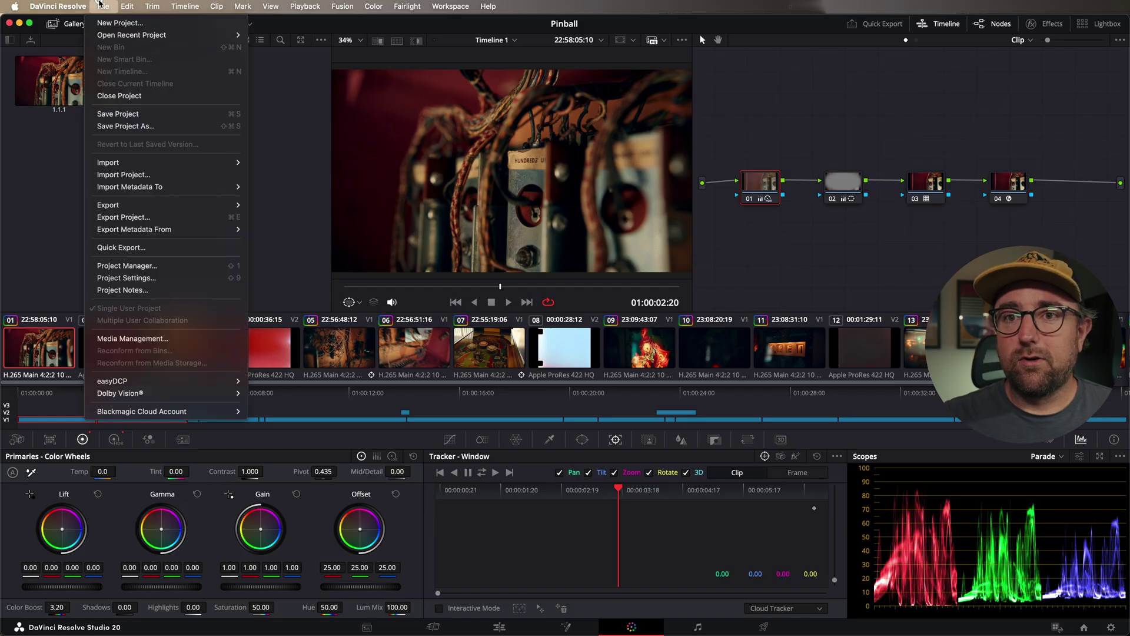
mouse_move(230, 206)
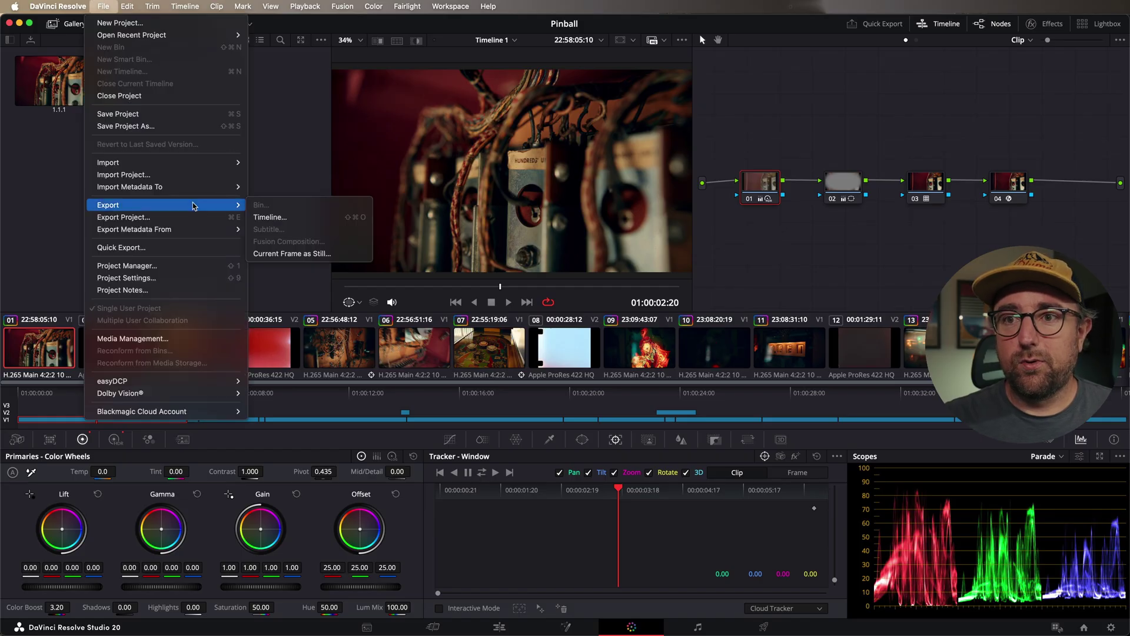
click(343, 253)
click(635, 487)
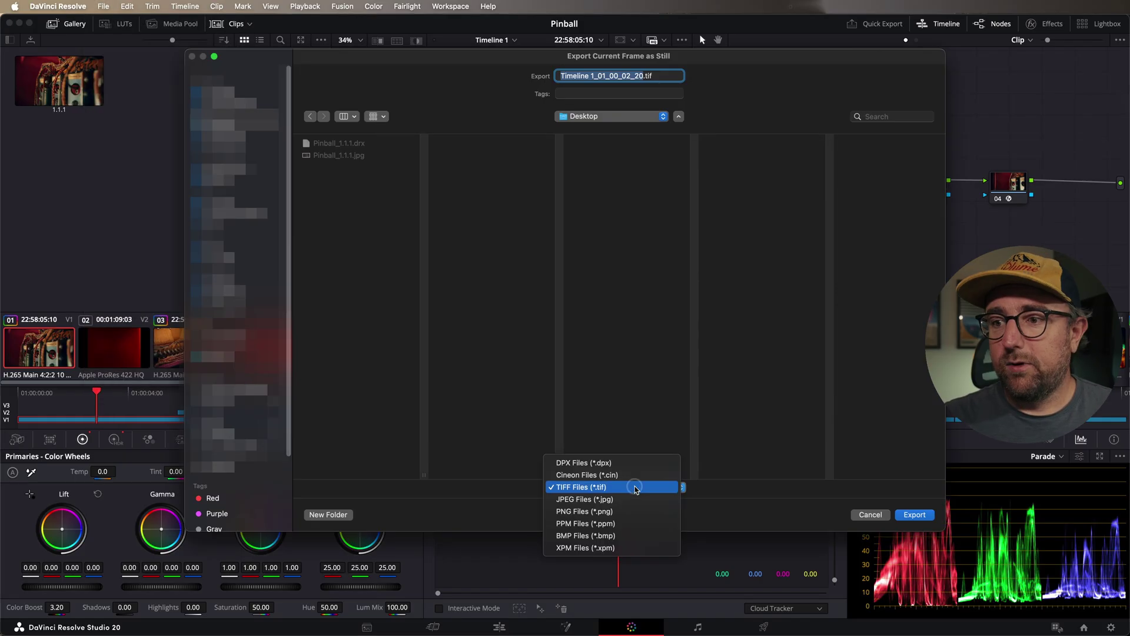
click(635, 499)
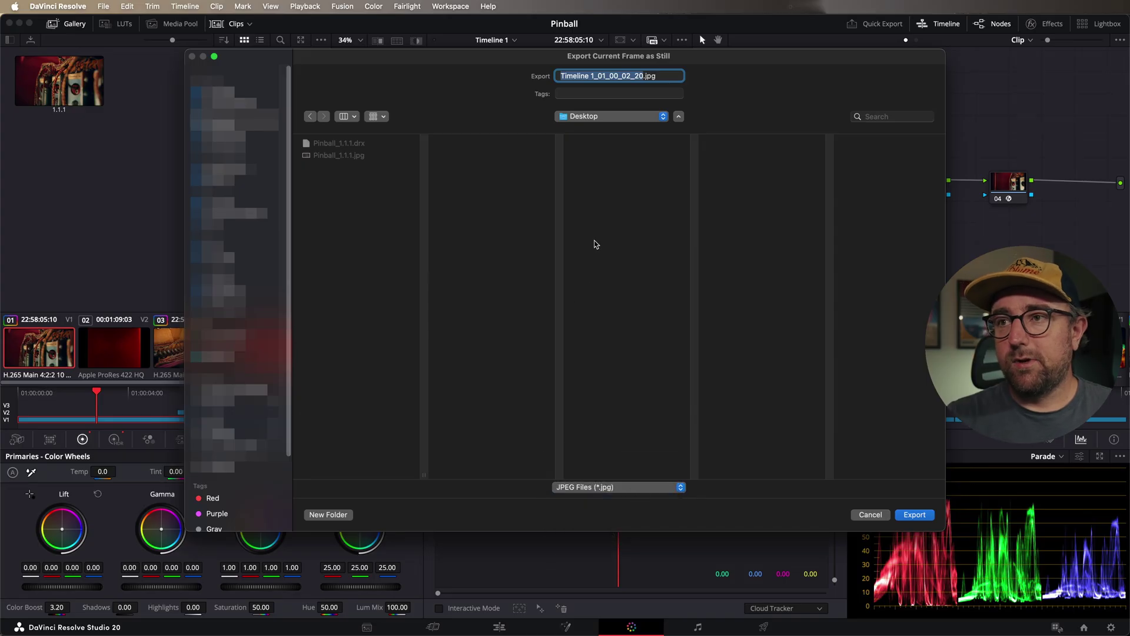
text(Pinb)
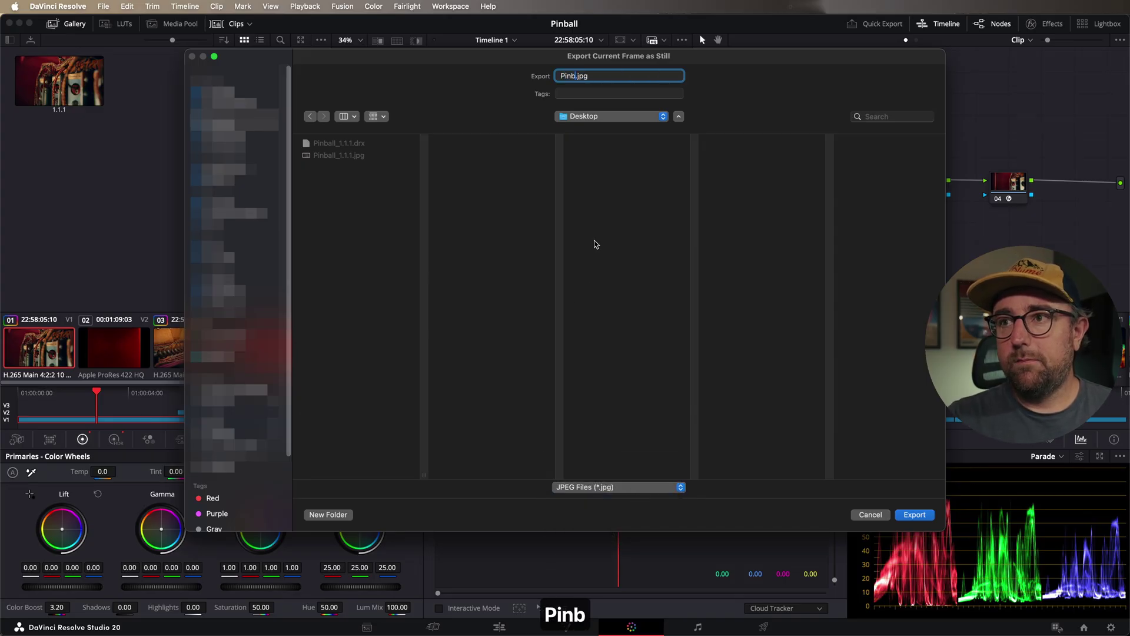
text(all)
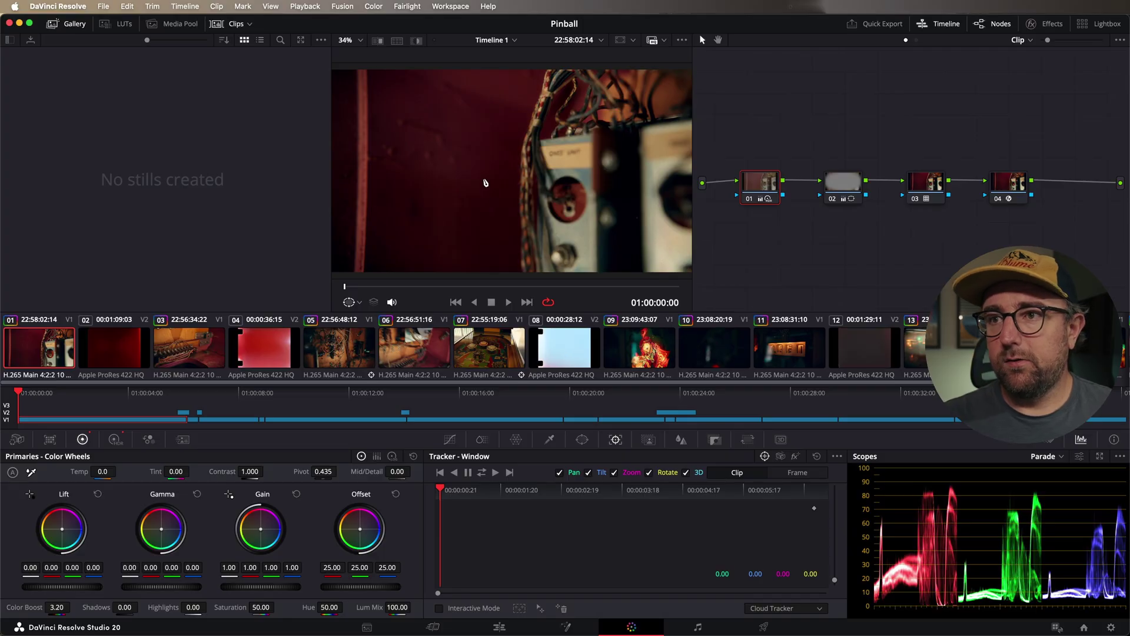
Grab the frame into the Gallery as still 1.1.1 and export it as a Pinball JPEG.
right_click(485, 183)
click(510, 188)
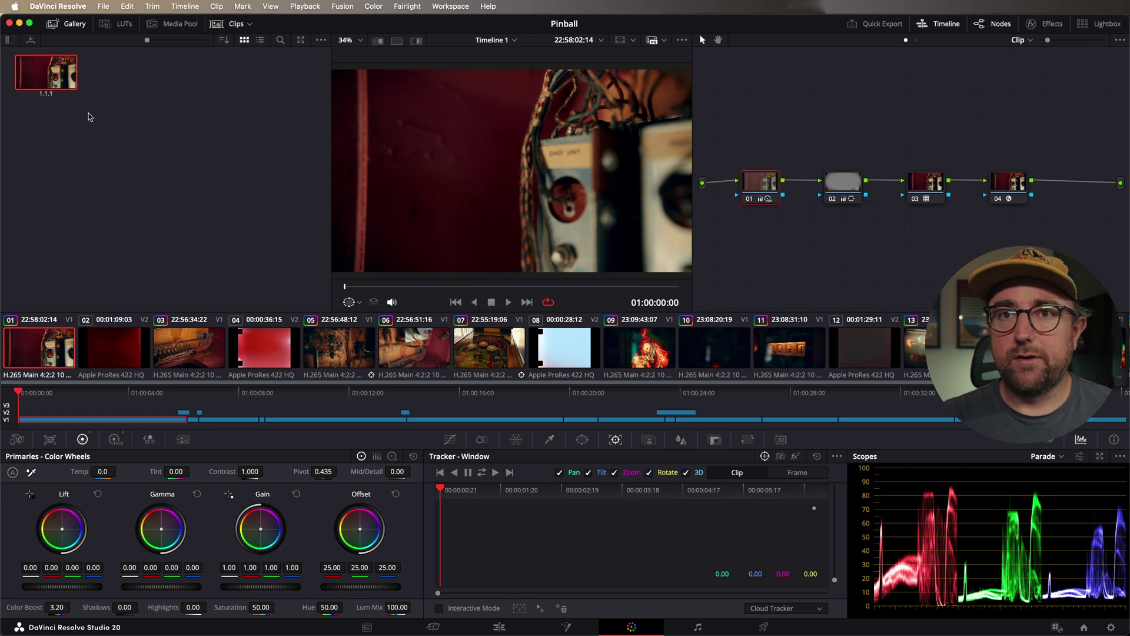
right_click(64, 80)
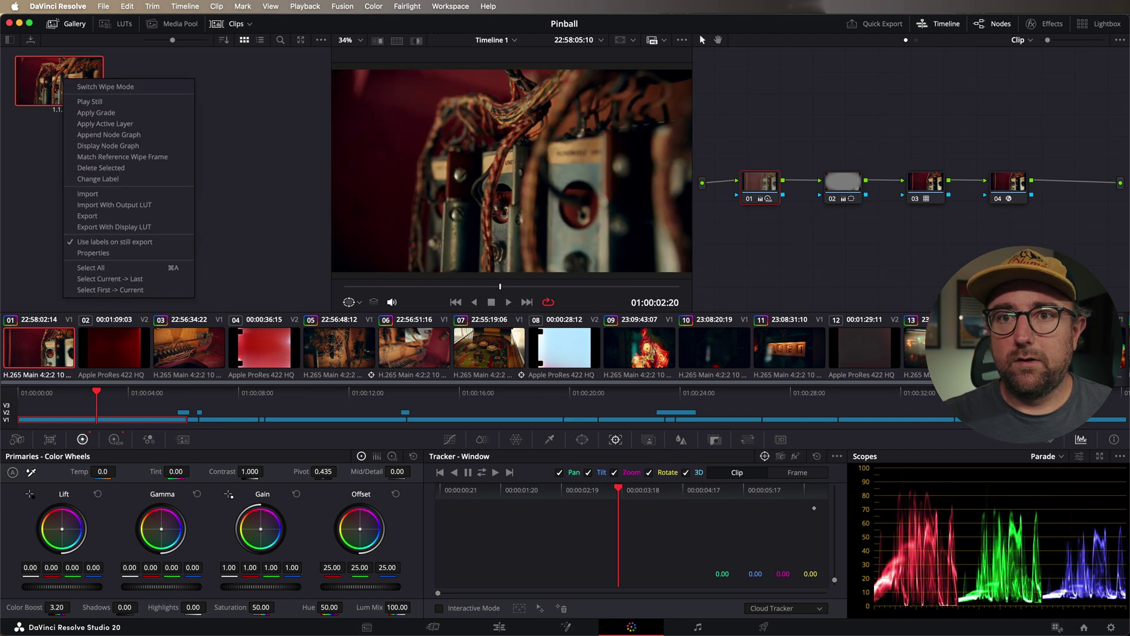
click(111, 215)
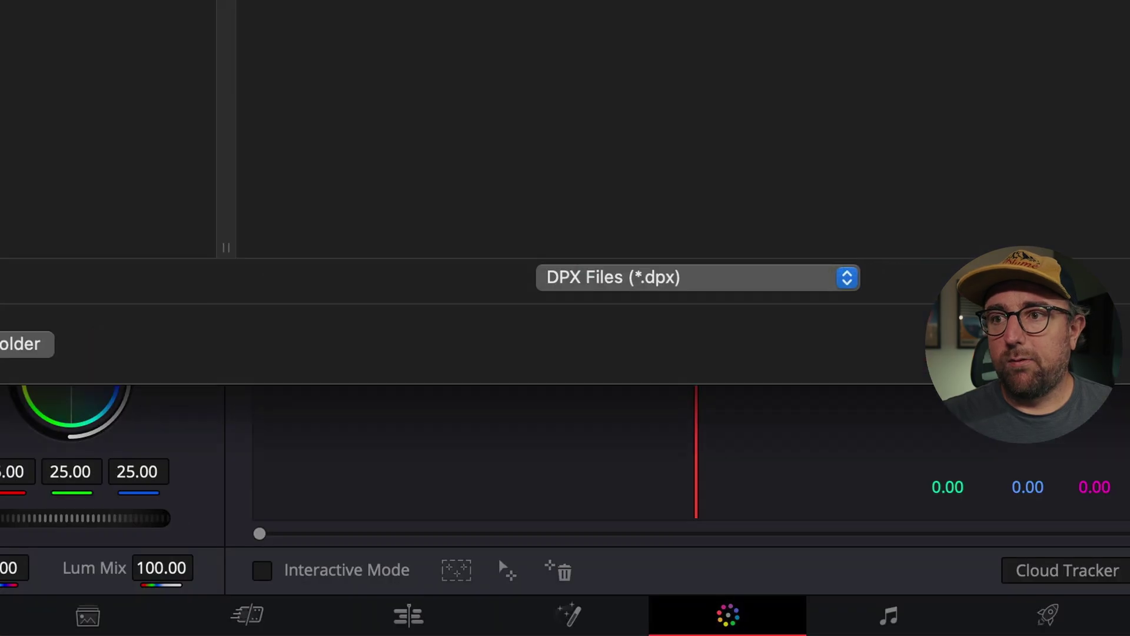
click(709, 279)
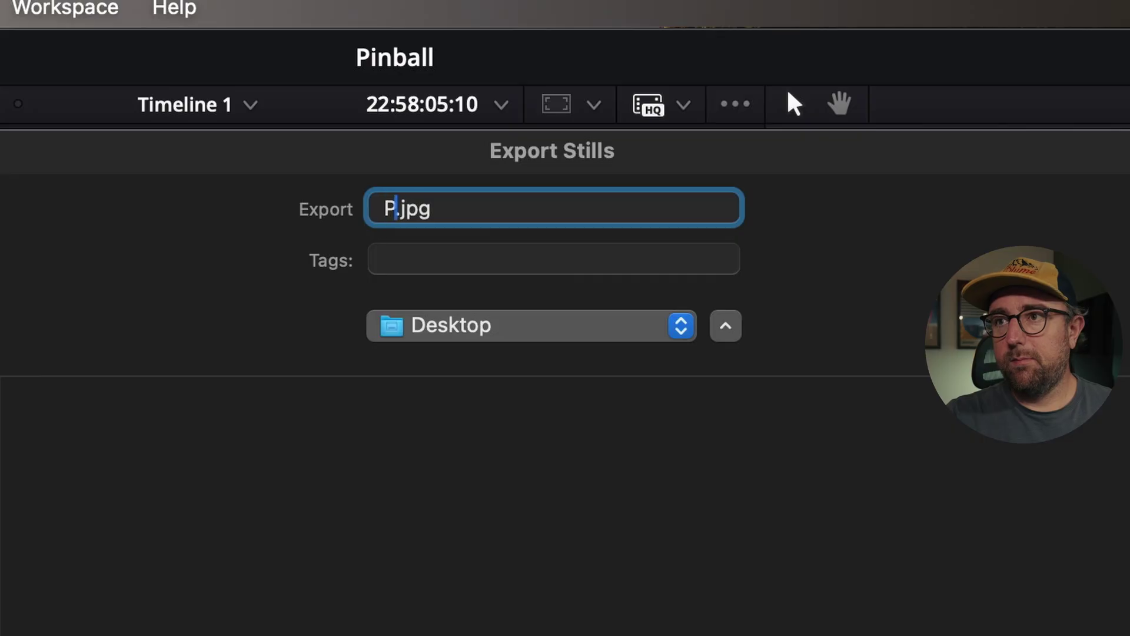
text(nball)
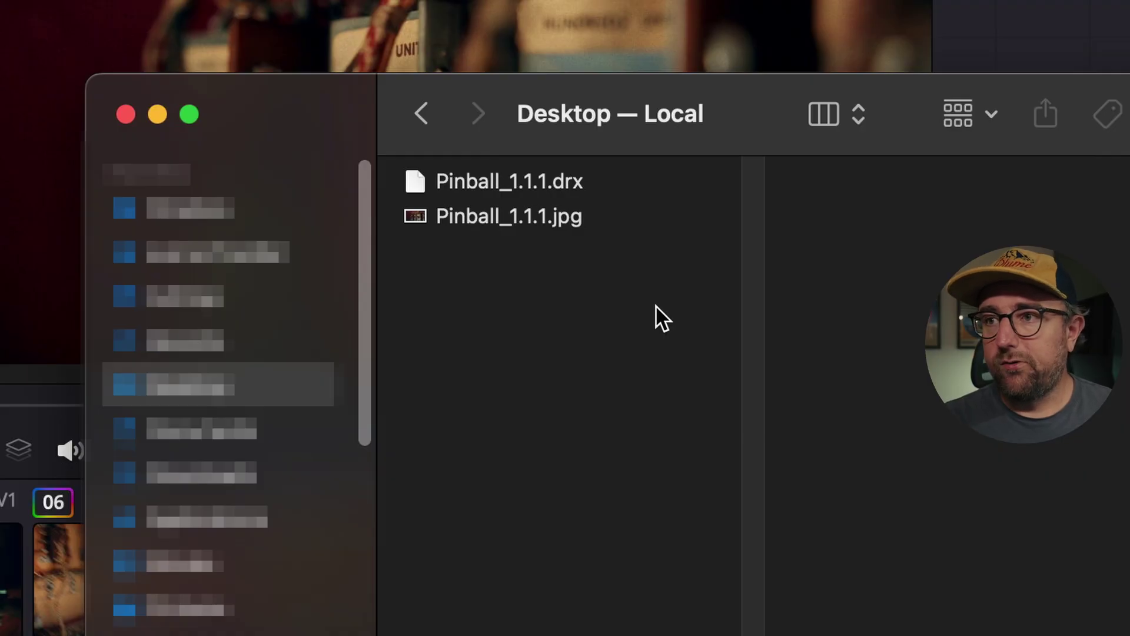
Inspect Pinball_1.1.1.drx and Pinball_1.1.1.jpg on the Desktop, then clear the selection.
click(594, 180)
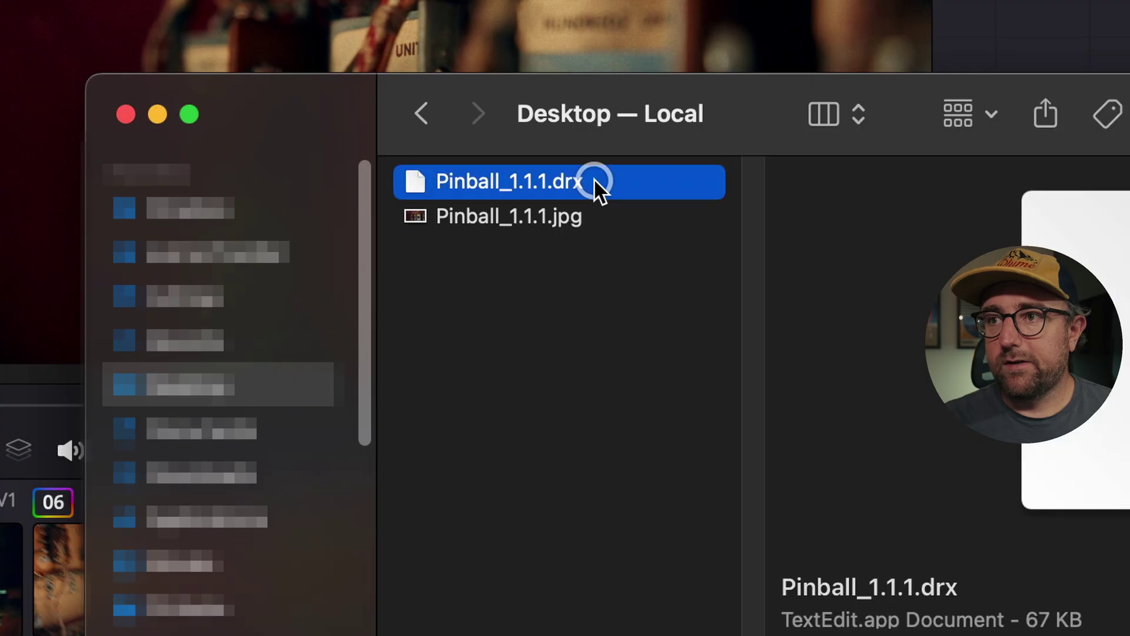
click(596, 219)
click(582, 303)
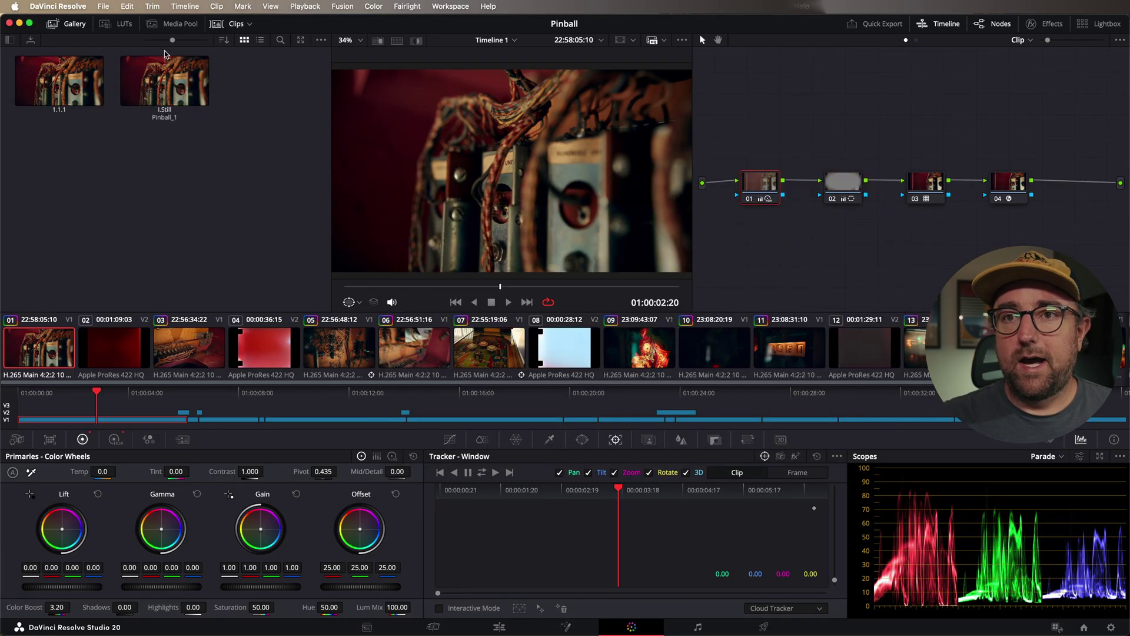
Delete the imported Pinball_1 still from the Gallery.
right_click(170, 83)
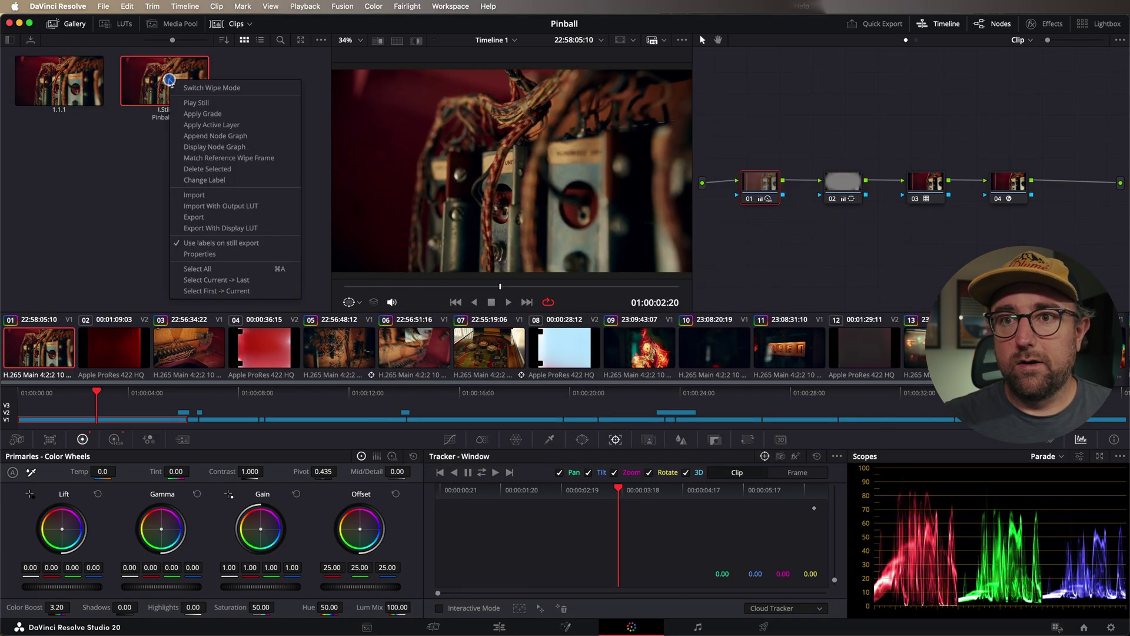
click(215, 147)
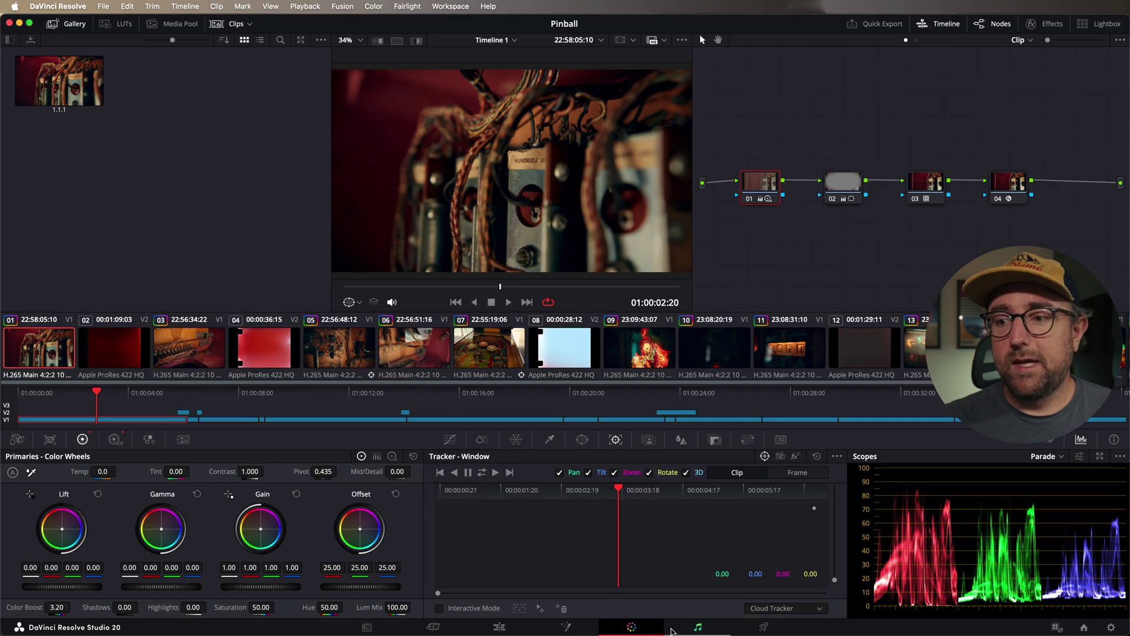
On the Edit page, bring up Current Frame as Still export, cancel it, and return to Color.
click(499, 627)
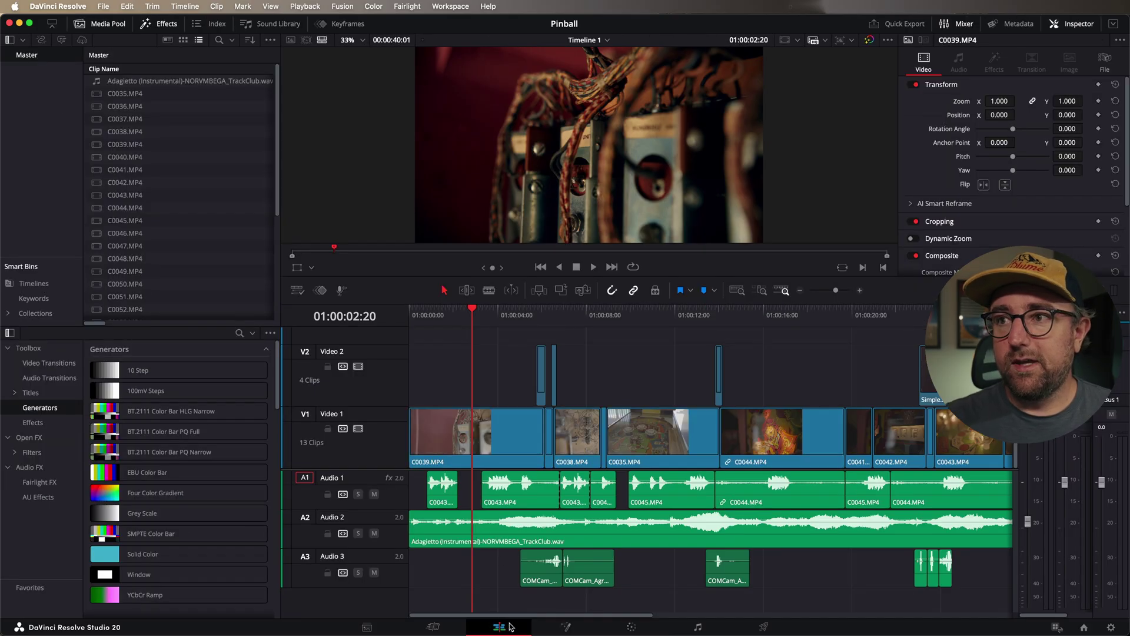
click(101, 6)
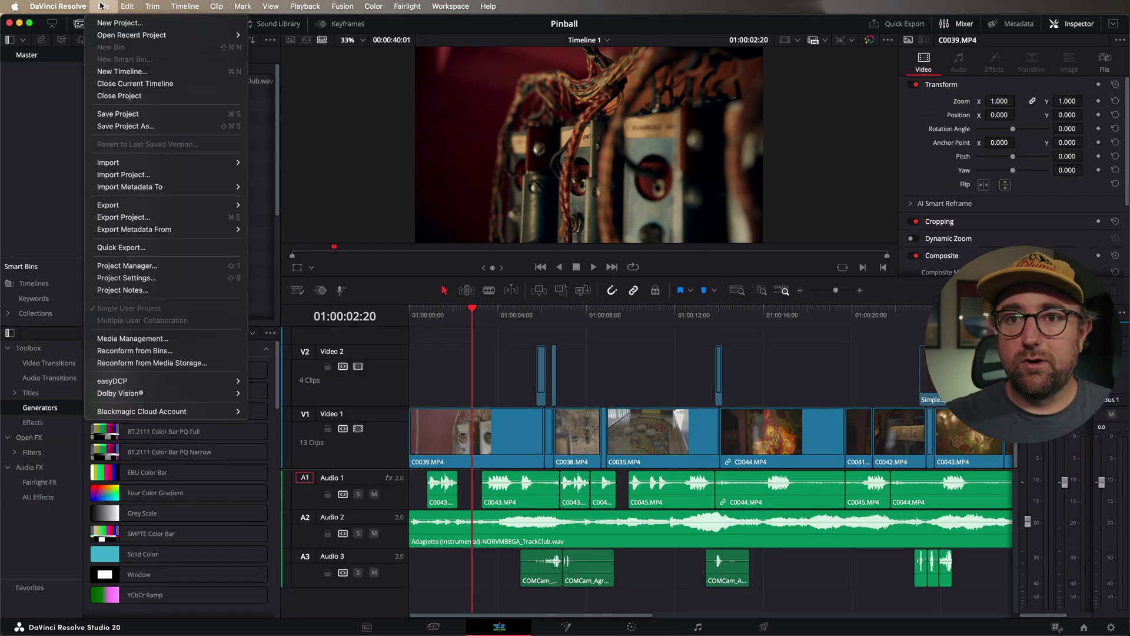
mouse_move(166, 205)
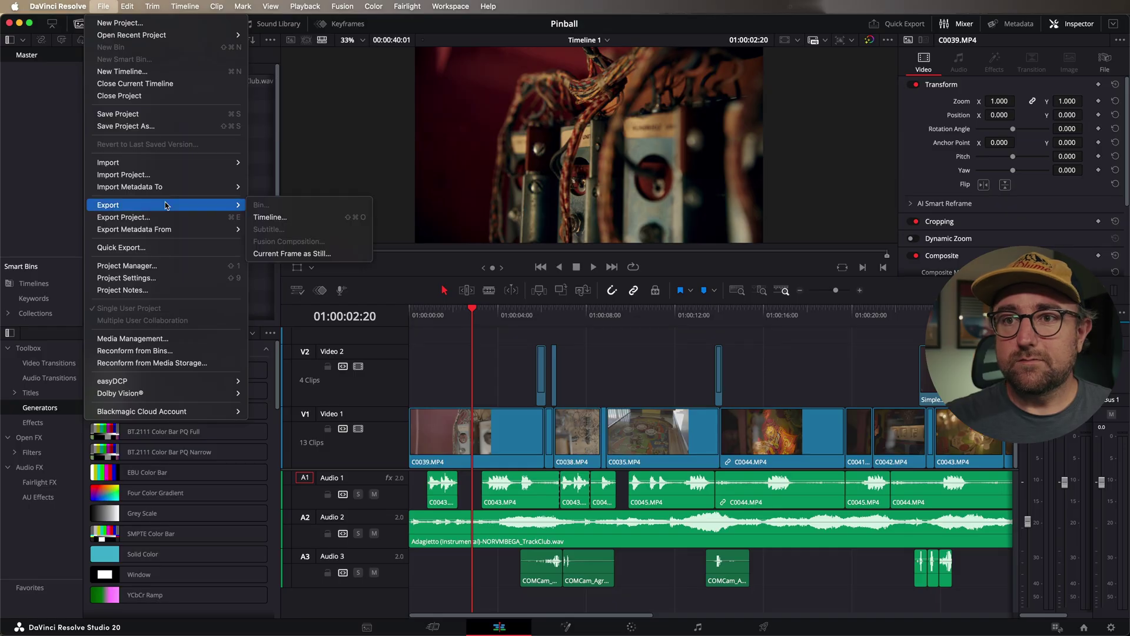
click(311, 253)
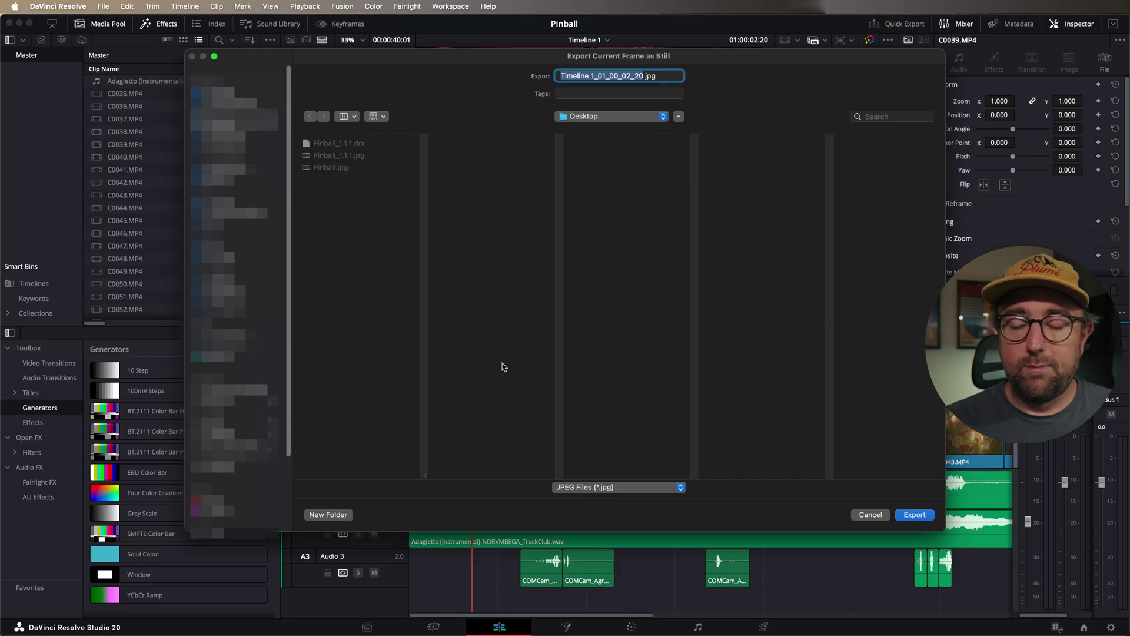
key(Escape)
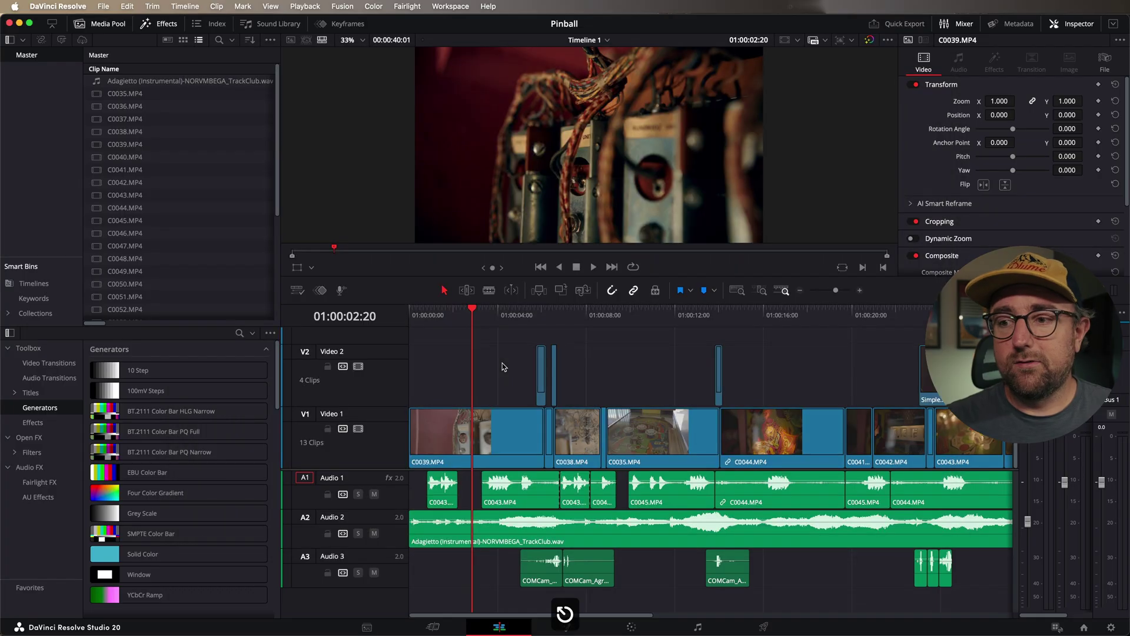
click(637, 625)
In Finder, view Pinball.jpg's Information showing 3840×2160, with an enlarged preview.
key(super+Tab)
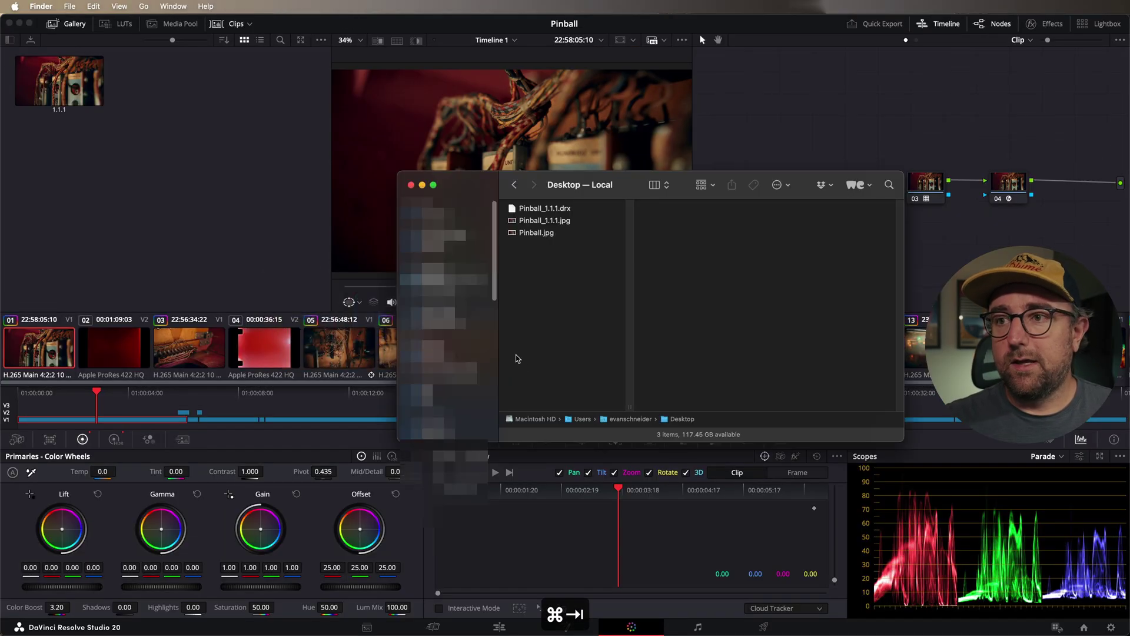
click(555, 234)
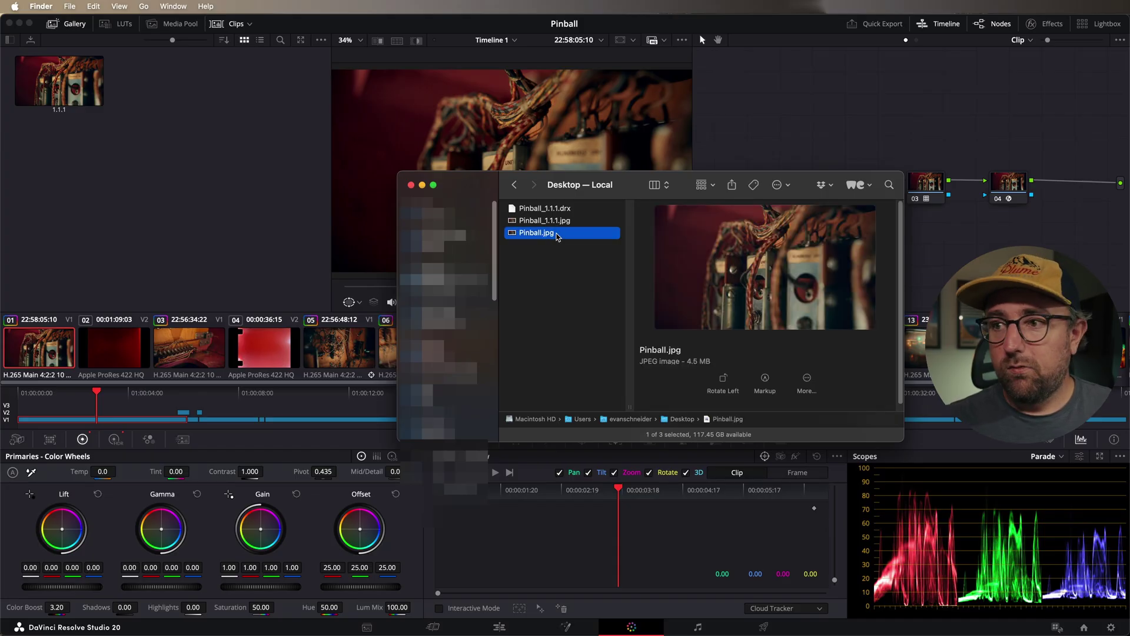
scroll(669, 373, down, 2)
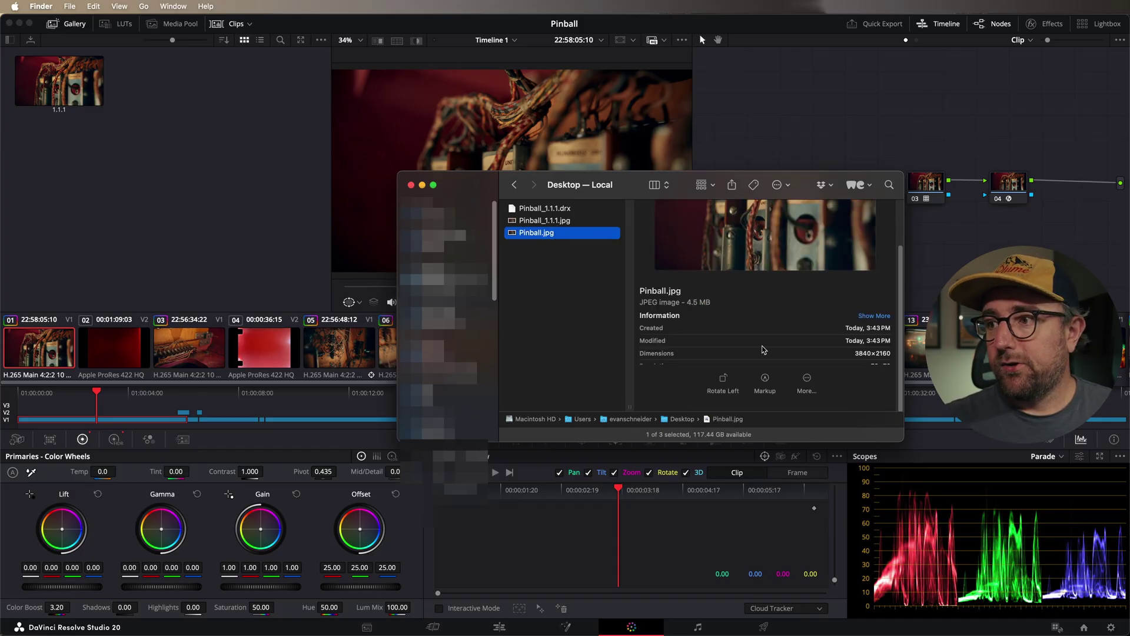
drag(896, 431, 939, 520)
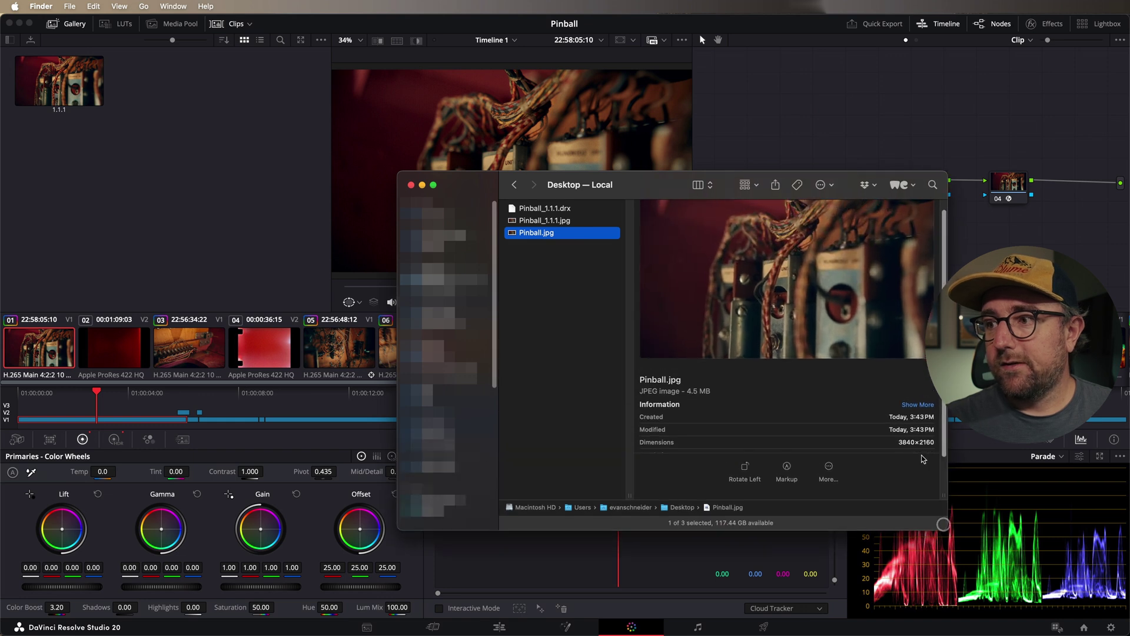
Flip between Pinball_1.1.1.jpg and Pinball.jpg to compare the two stills.
click(568, 222)
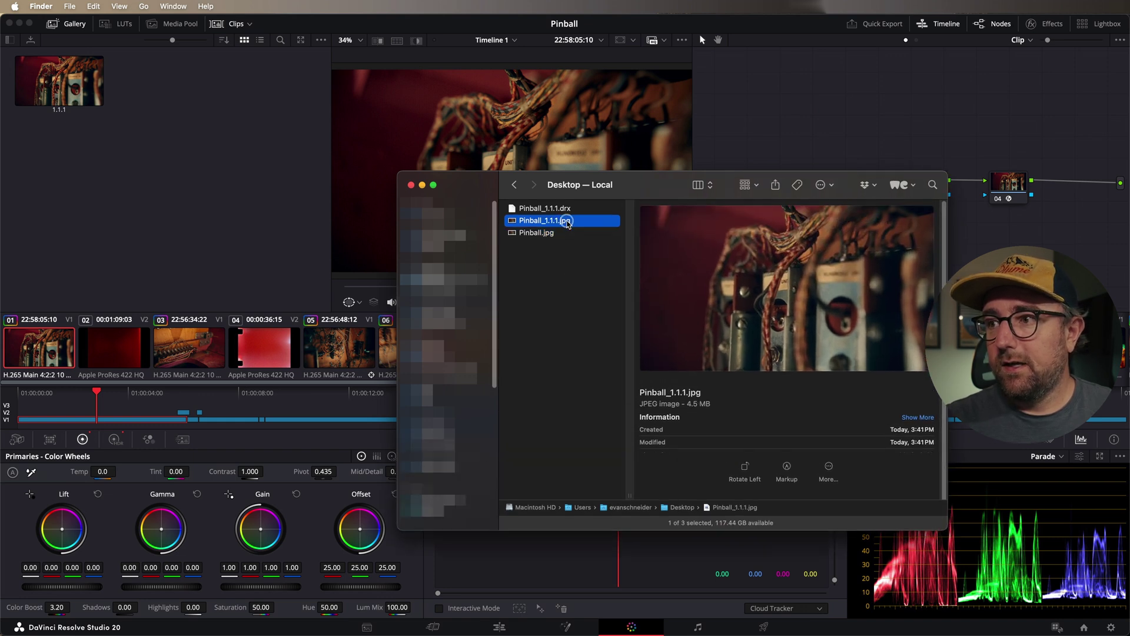
key(Down)
key(Up)
key(Down)
key(Up)
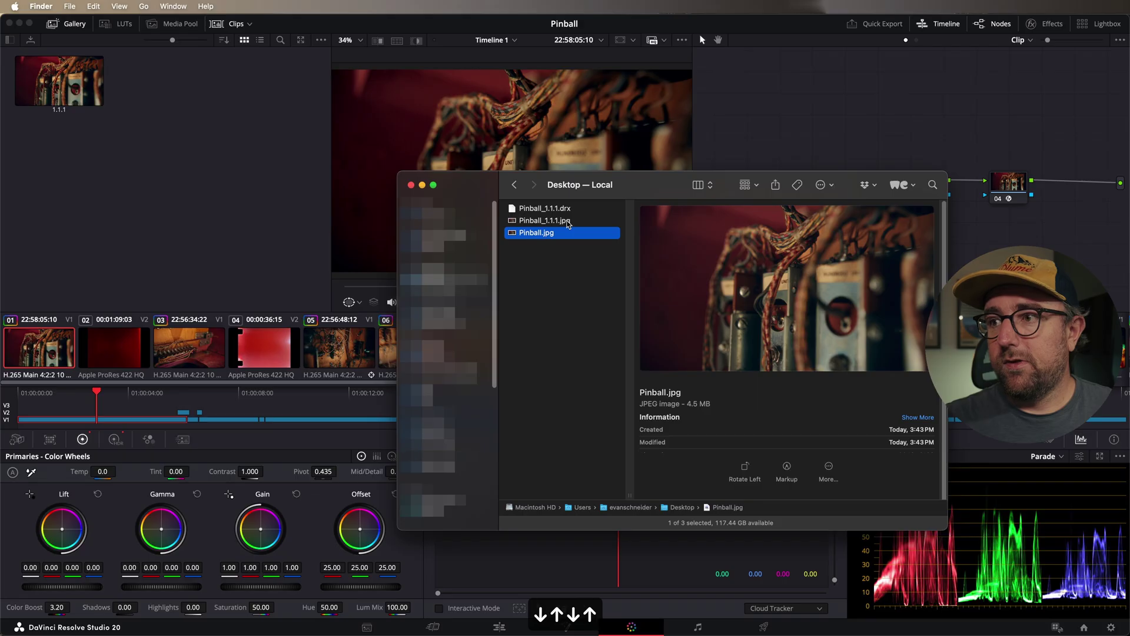
key(Down)
key(Up)
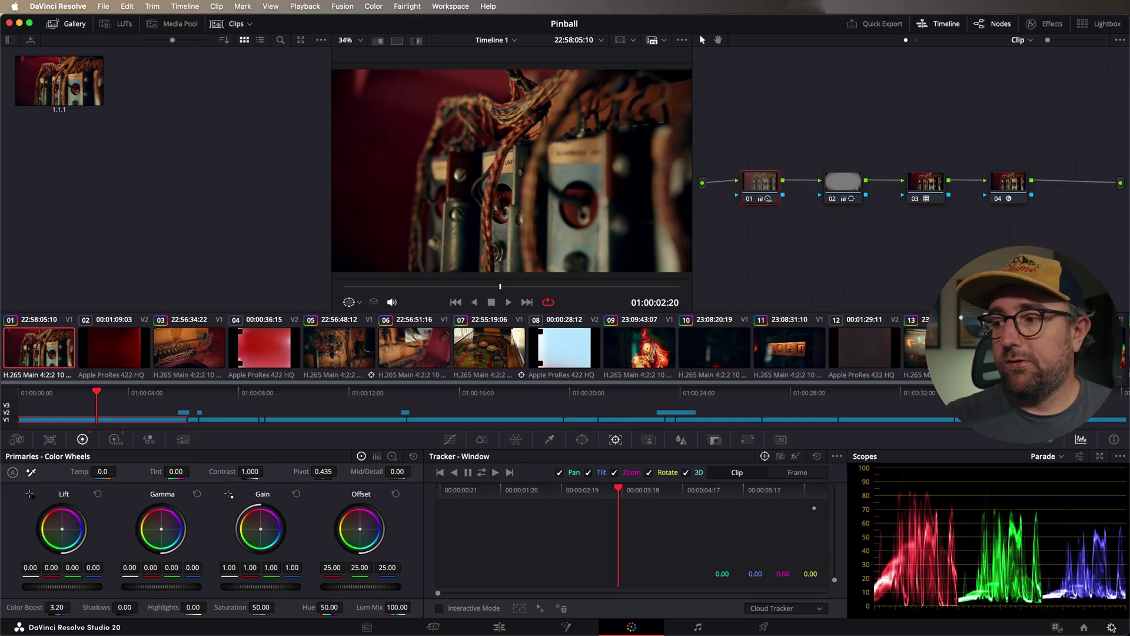
click(1111, 628)
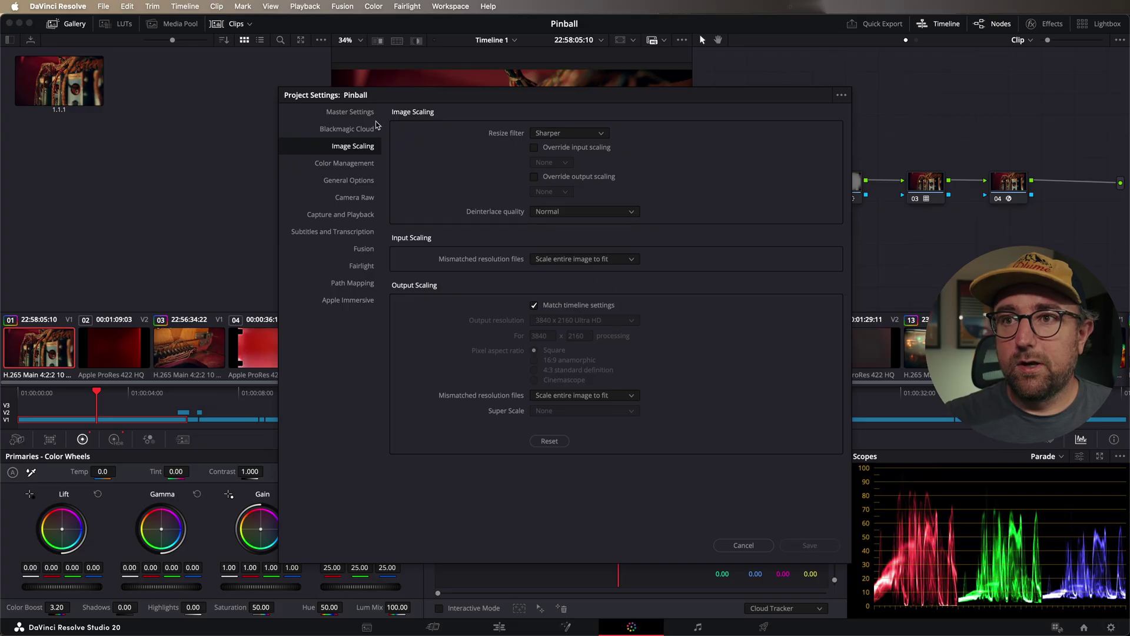
Change Pinball's Image Scaling output resolution from timeline-matched 3840 x 2160 to 1920 x 1080 HD and save.
click(365, 113)
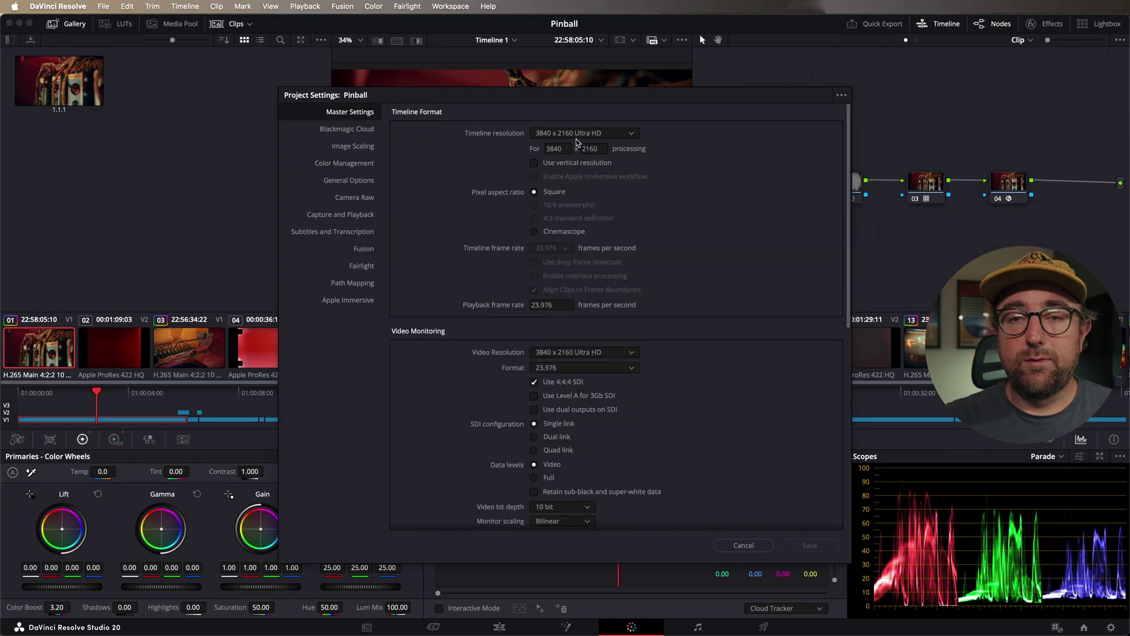
click(357, 145)
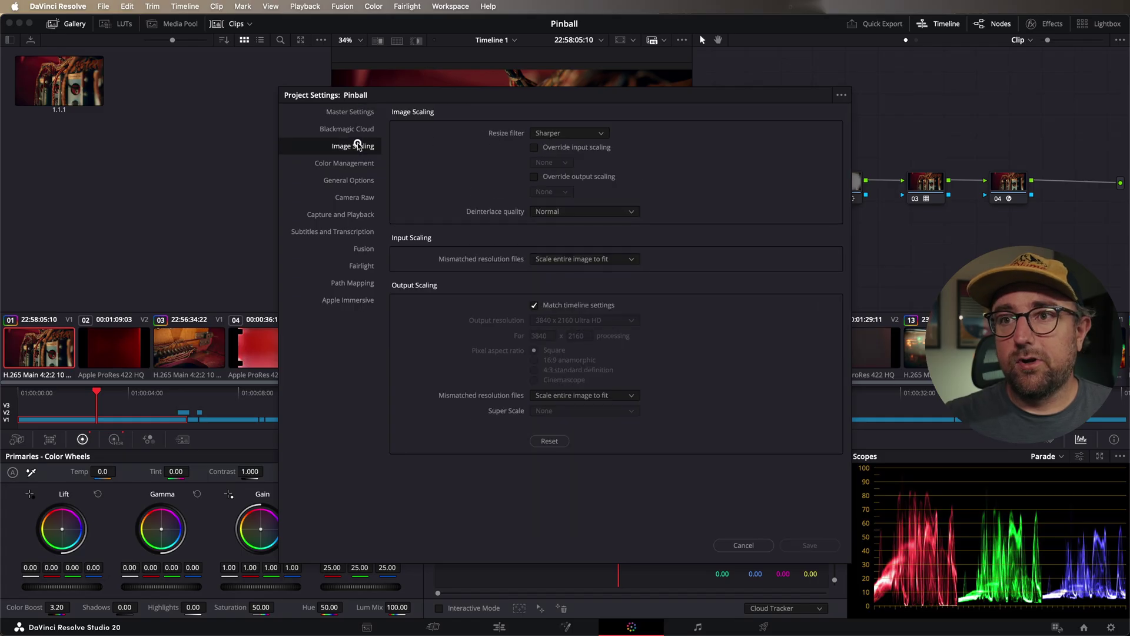
click(578, 305)
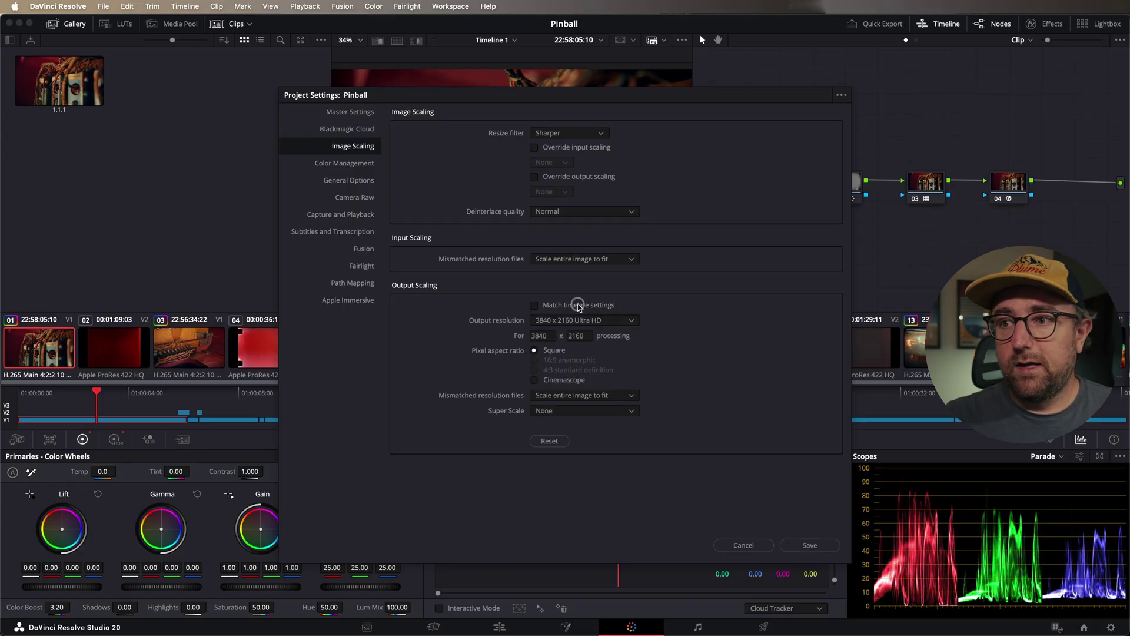
click(606, 318)
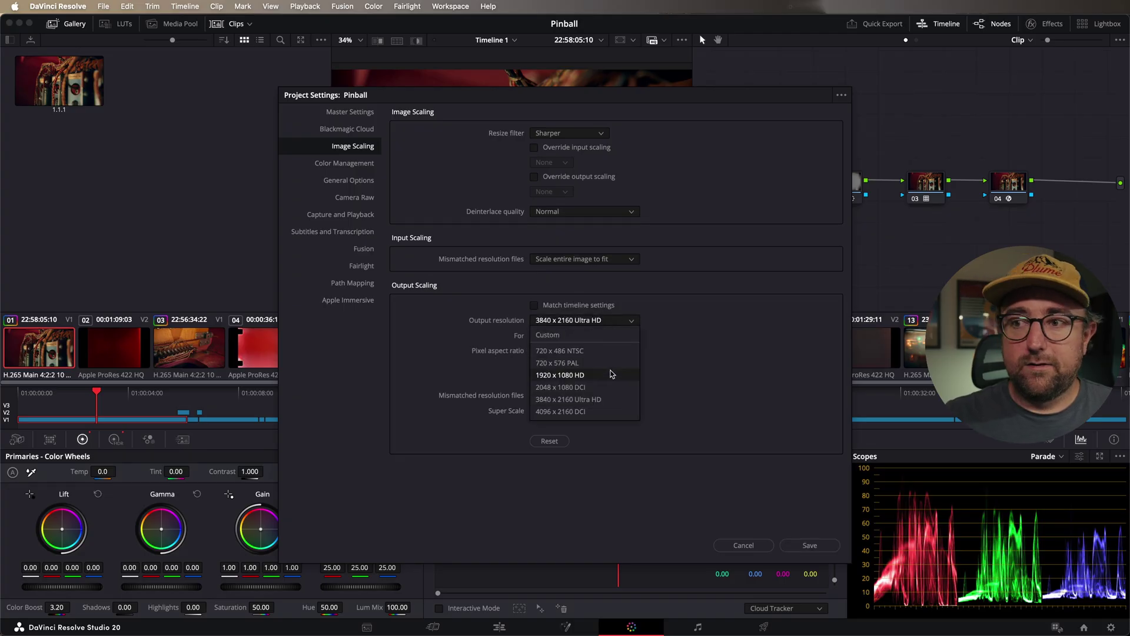
click(610, 375)
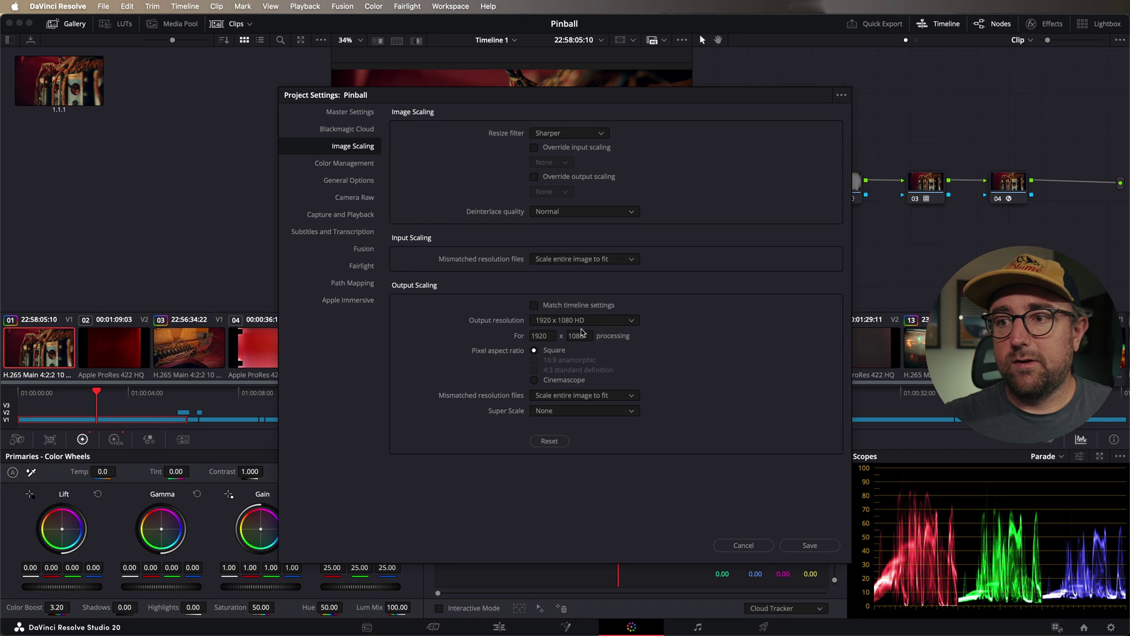
click(593, 400)
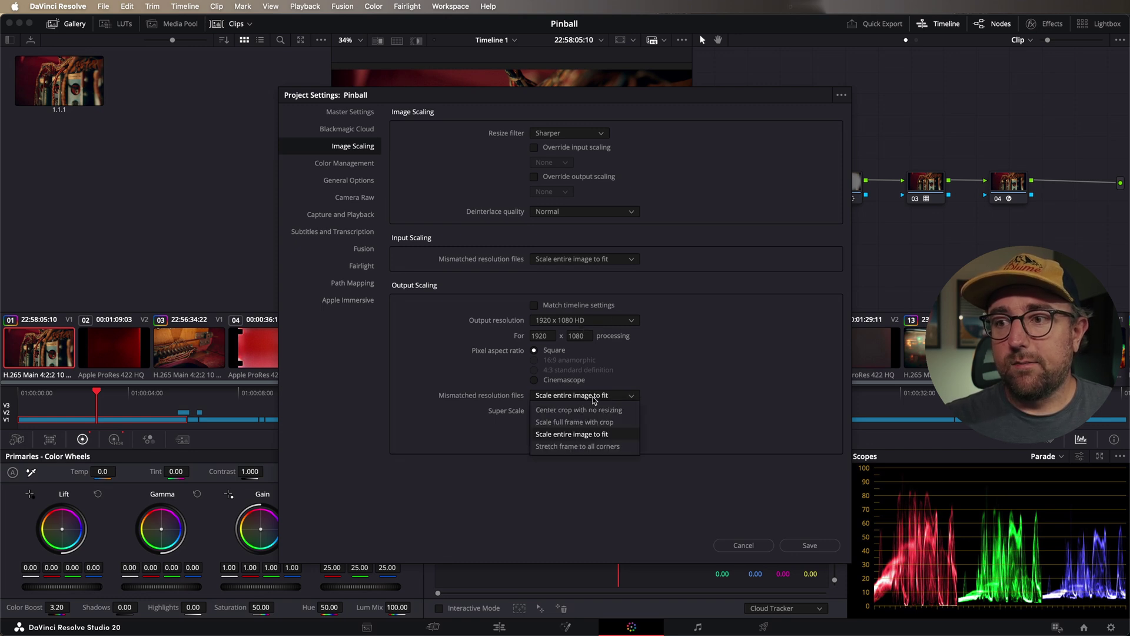
click(593, 401)
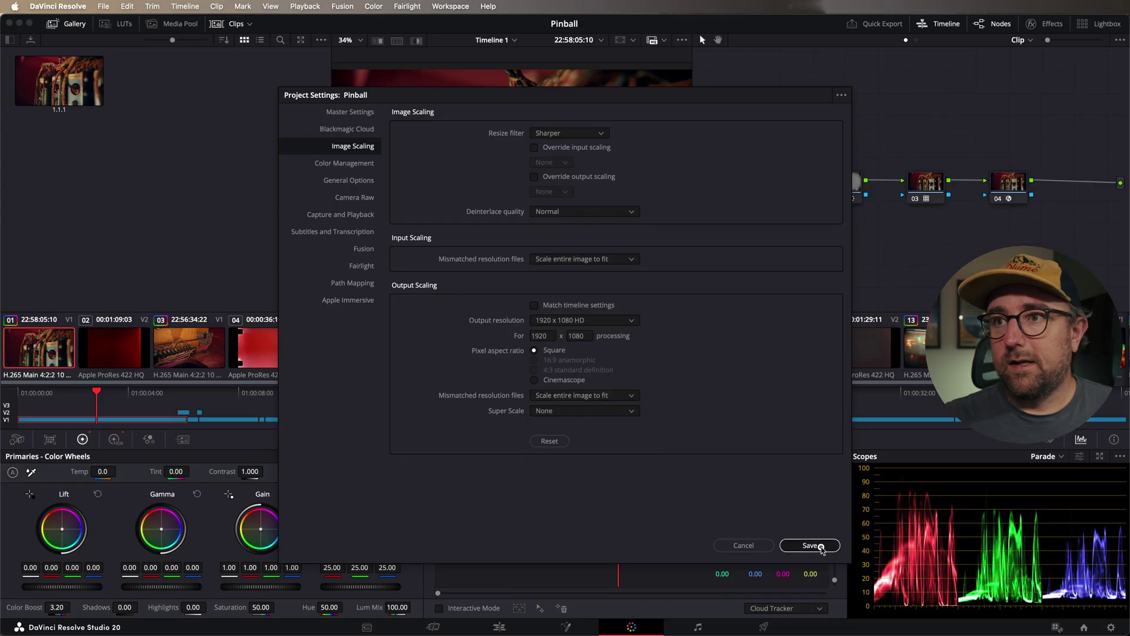
click(813, 546)
Export the current frame to the Desktop as a JPEG still named Pinball HD.
click(98, 5)
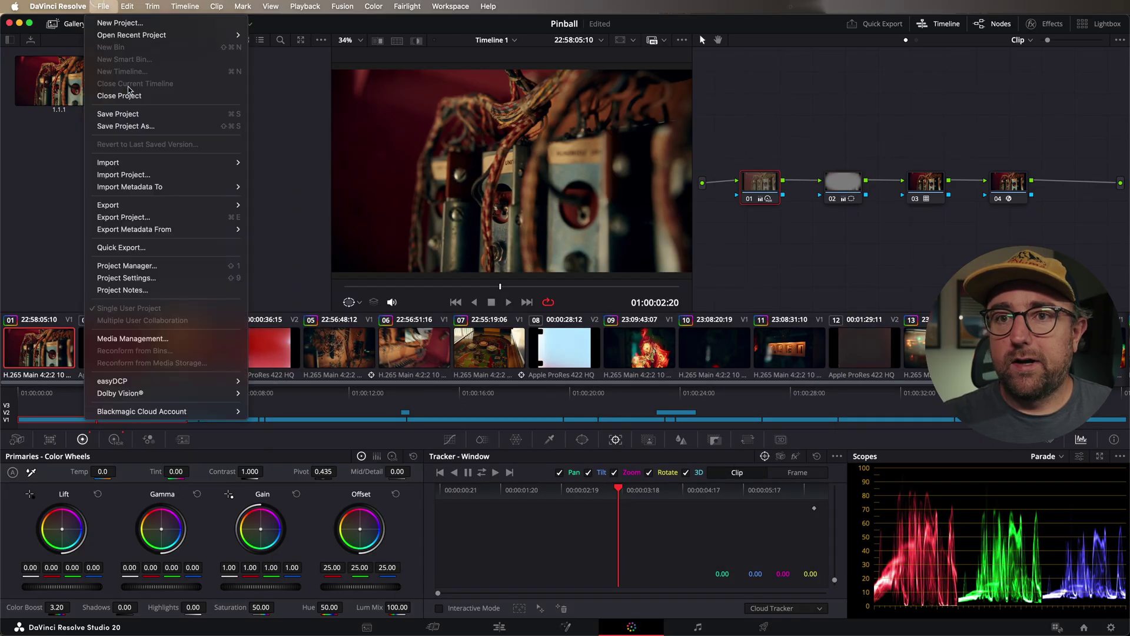
mouse_move(147, 205)
click(309, 253)
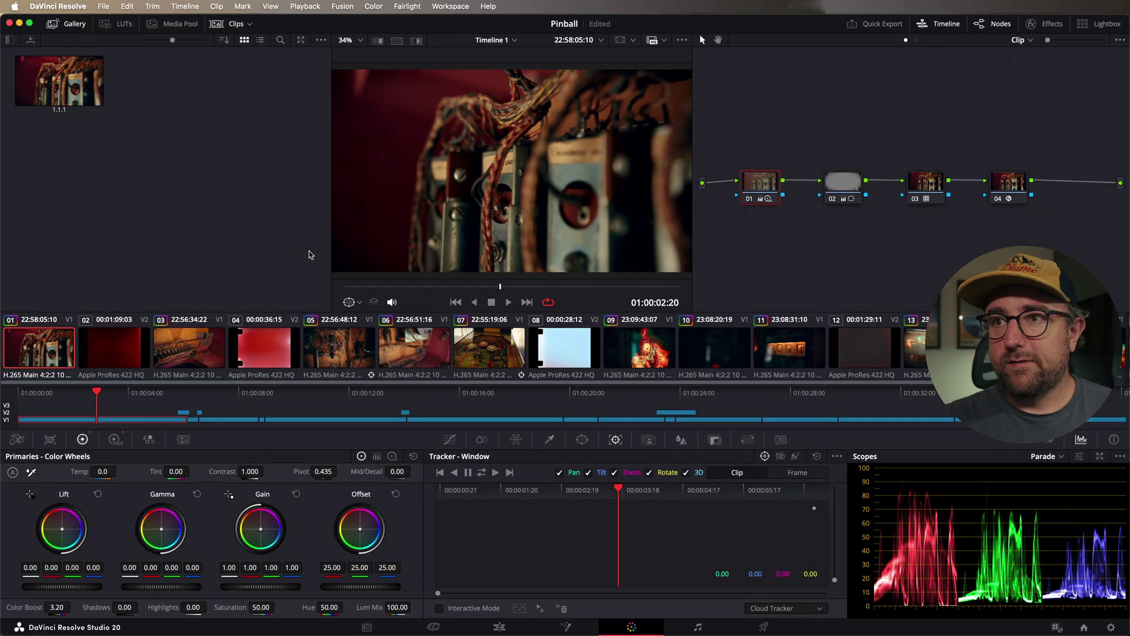
text(Pin)
text(ball HD)
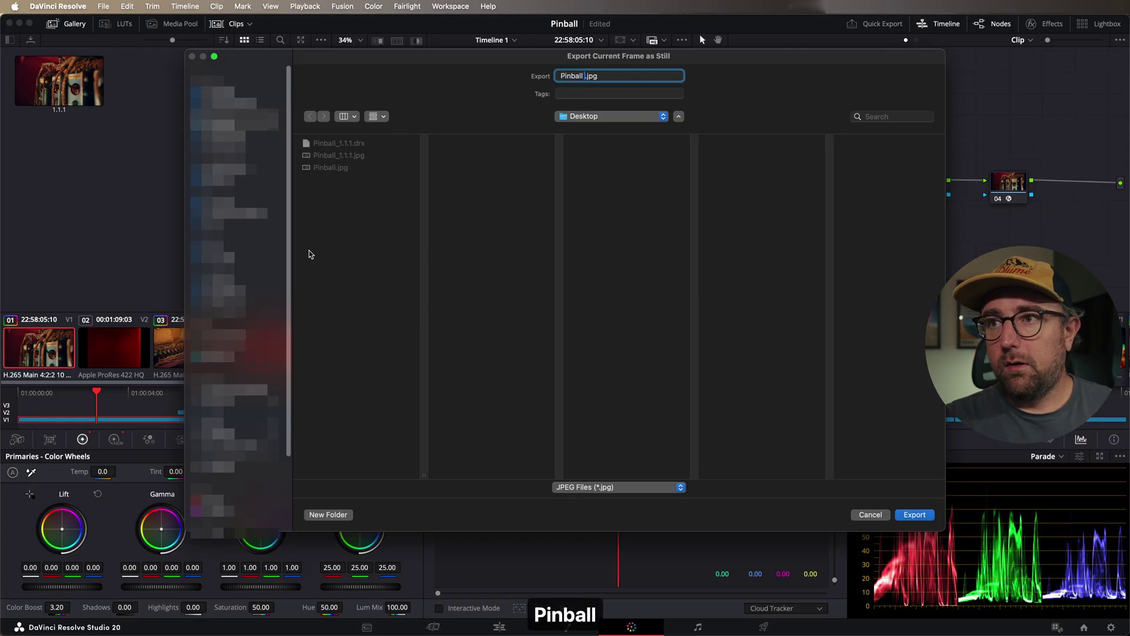
key(Return)
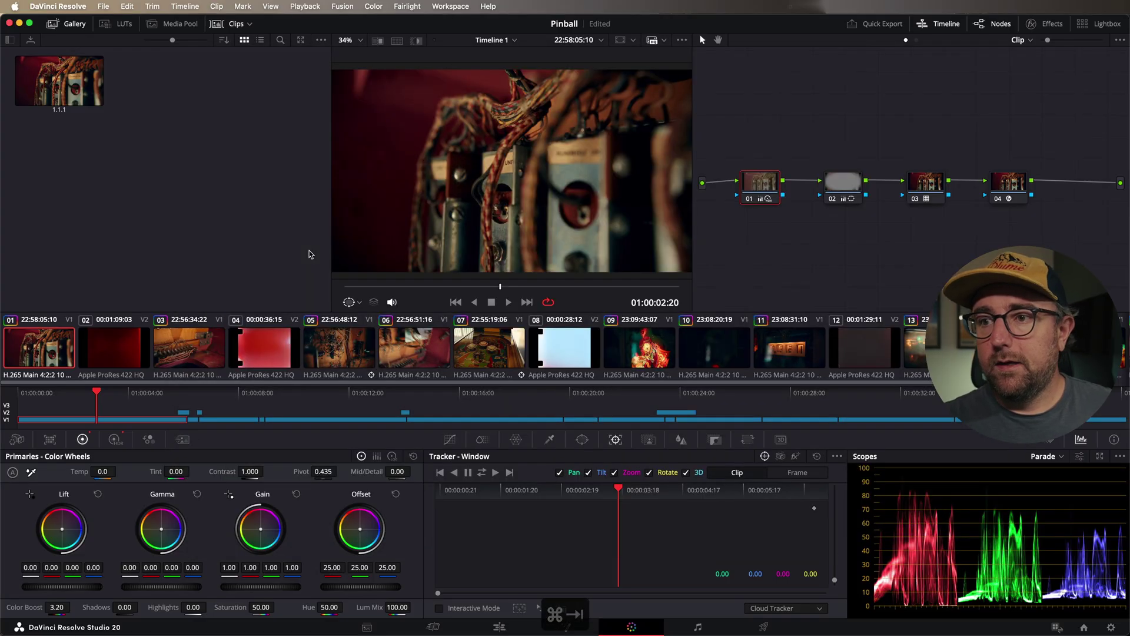
key(super+Tab)
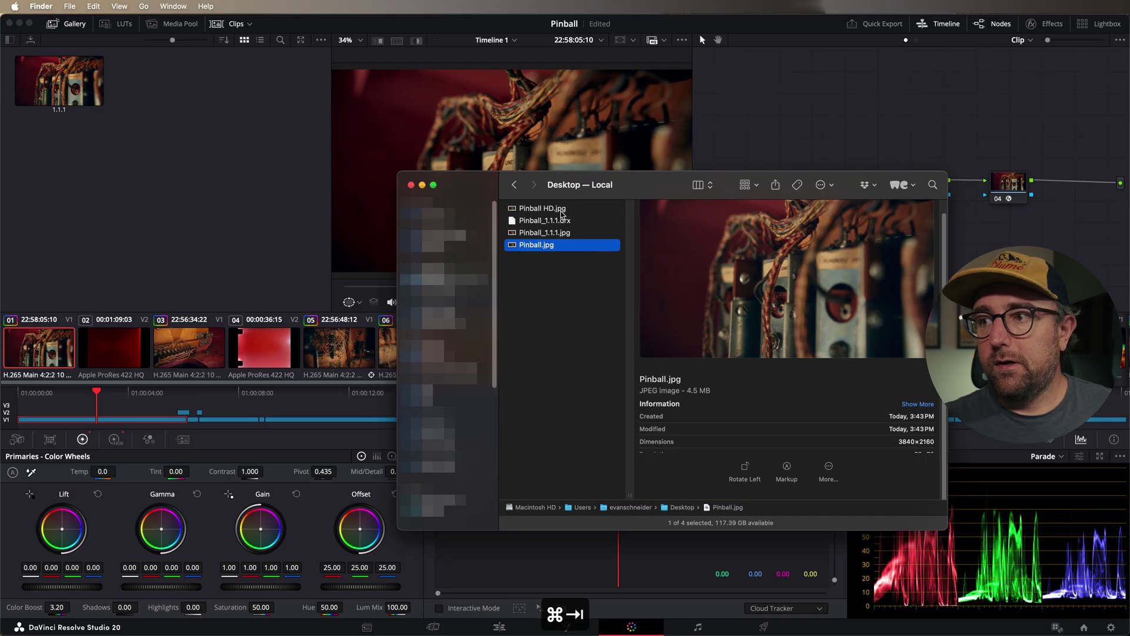
Confirm Pinball HD.jpg is 1920 x 1080 and view it in Quick Look.
click(561, 210)
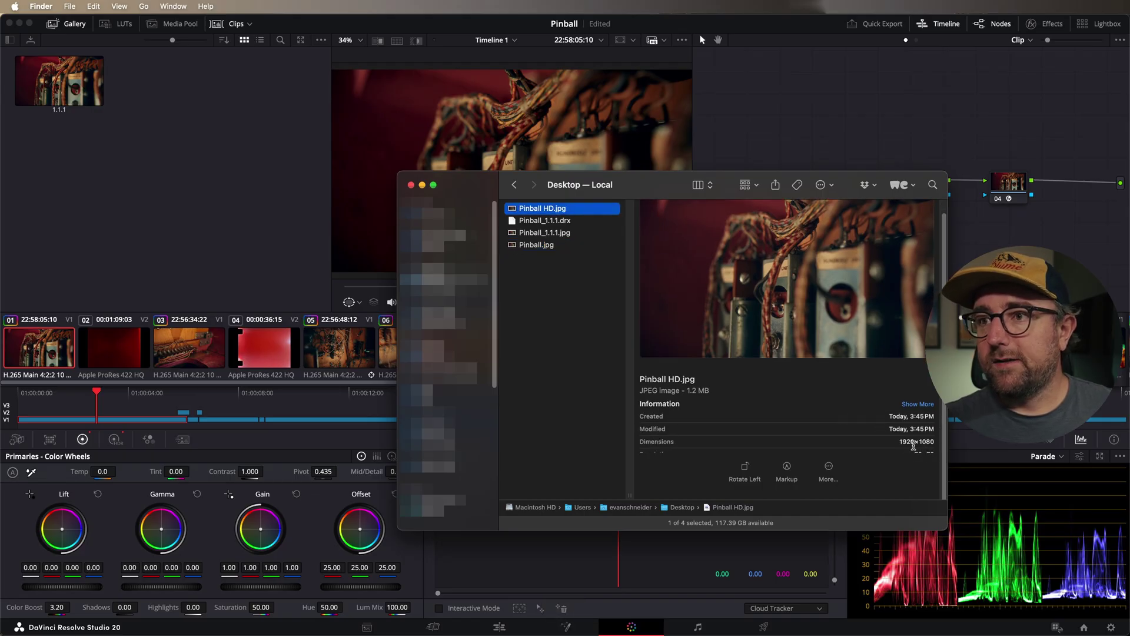
key(space)
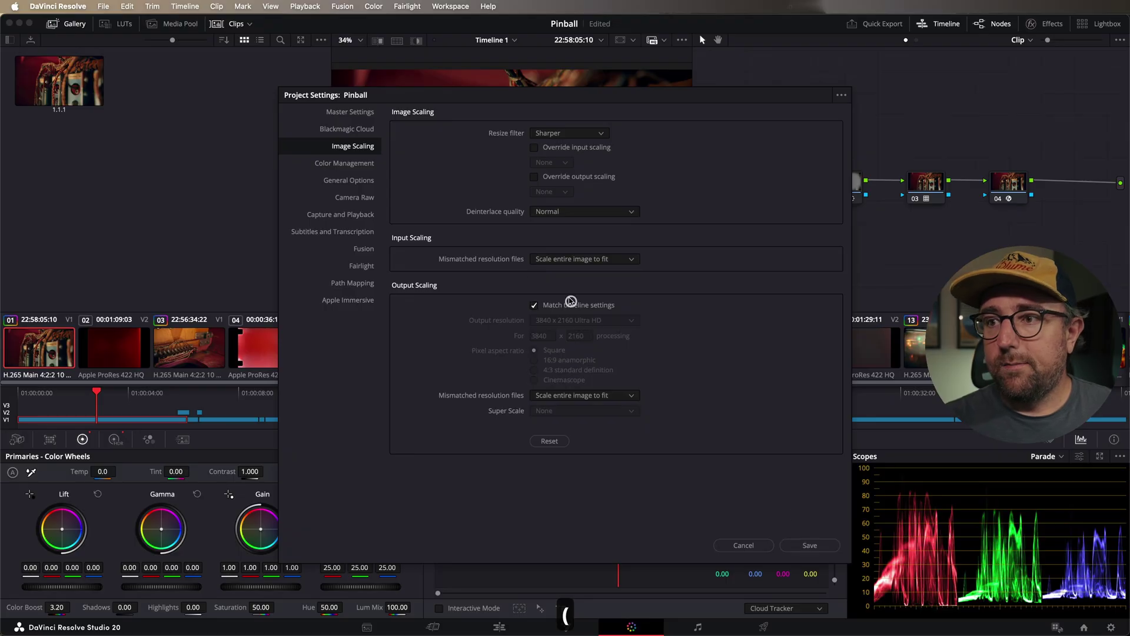
Make output resolution match the timeline again and confirm Use labels on still export is on.
click(809, 545)
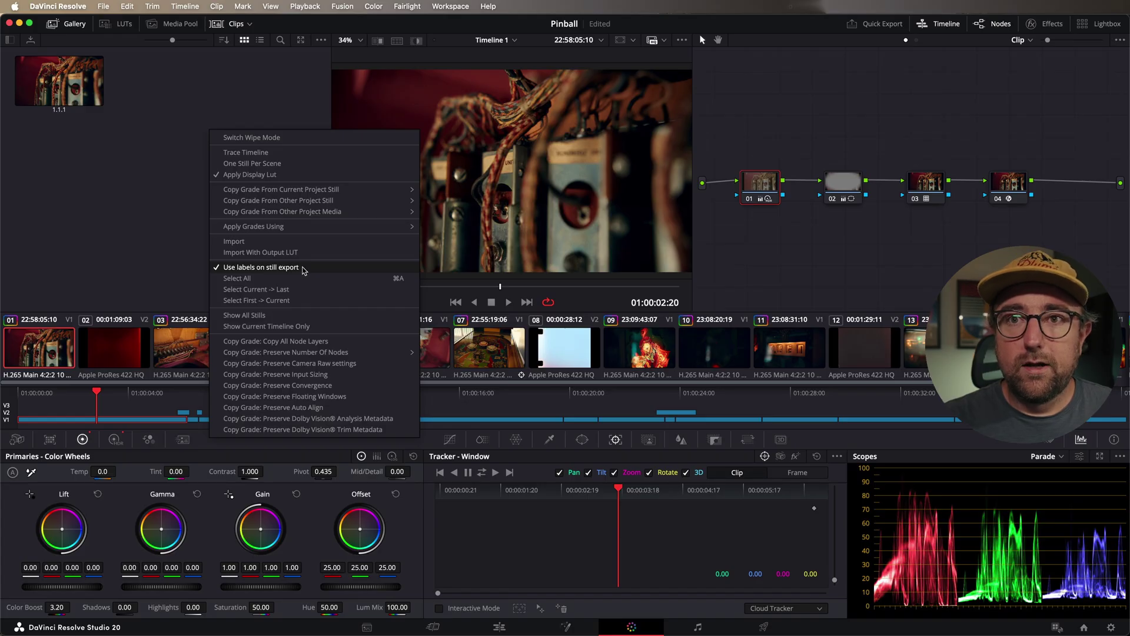
click(135, 167)
Relabel gallery still 1.1.1 as 'Pinball Machine'.
click(61, 120)
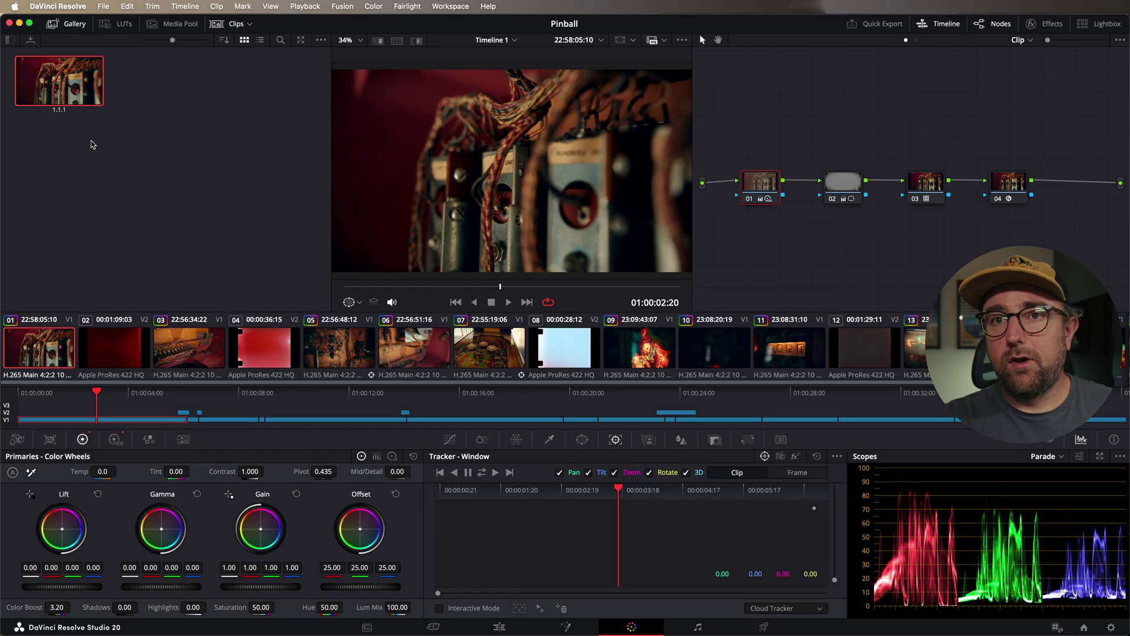
text(Pinball)
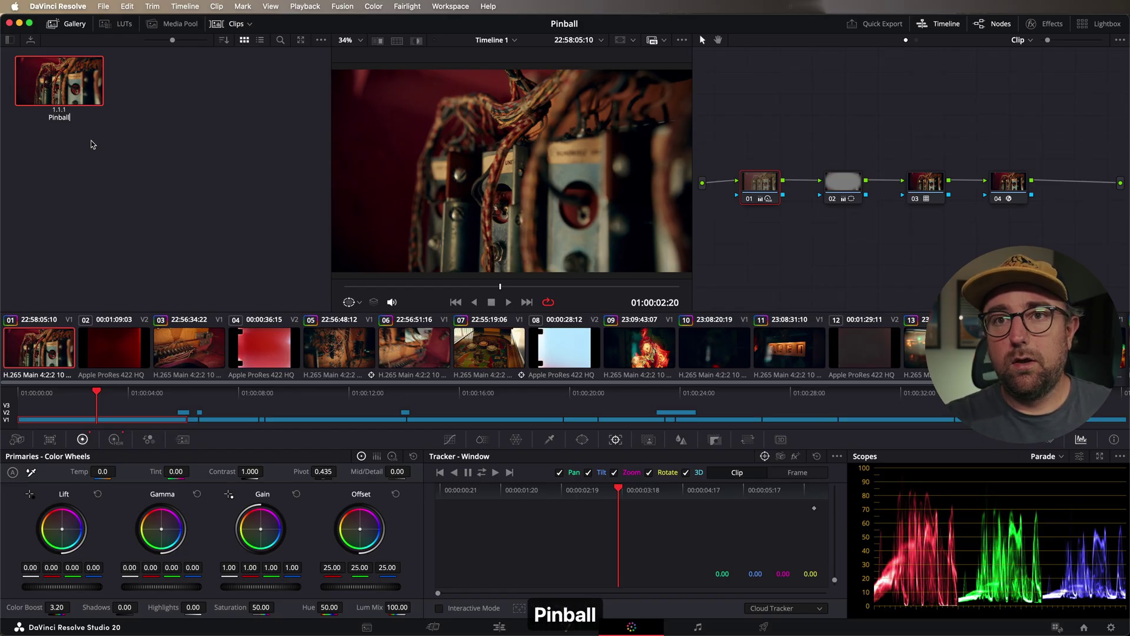
text( Machine)
key(Return)
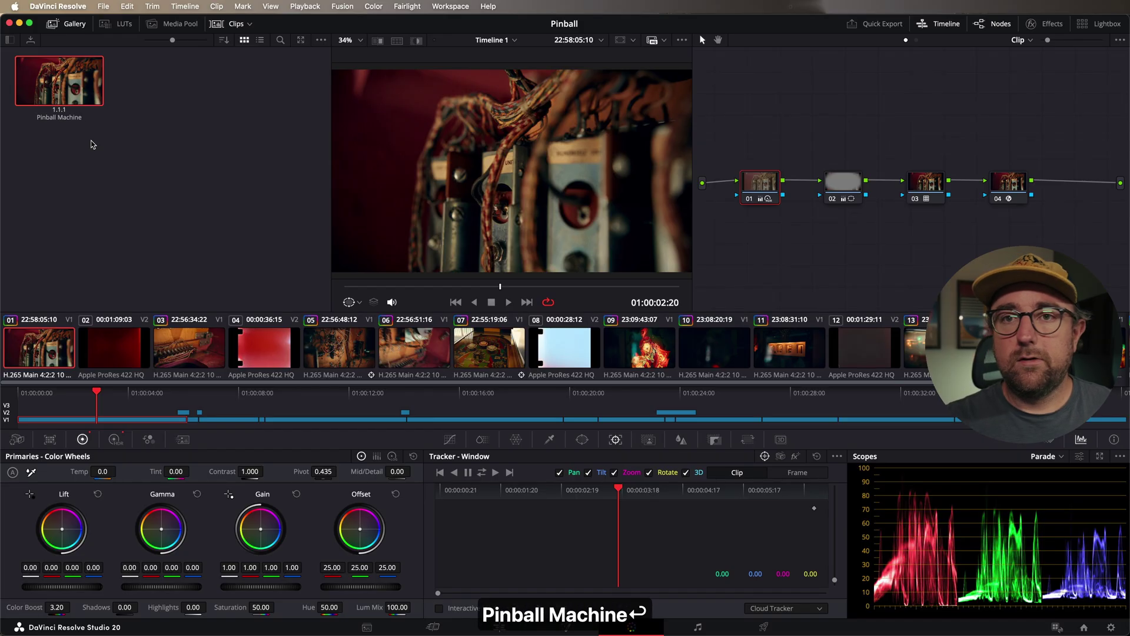
Export the Pinball Machine still as a JPEG to the Desktop and switch to Finder.
right_click(62, 72)
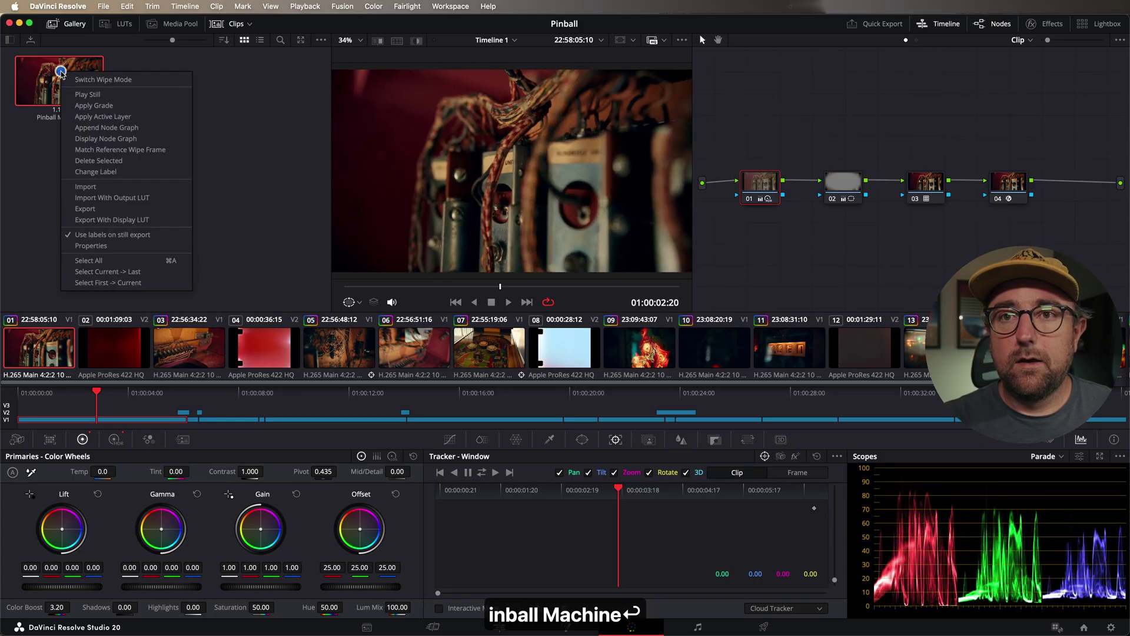
click(85, 209)
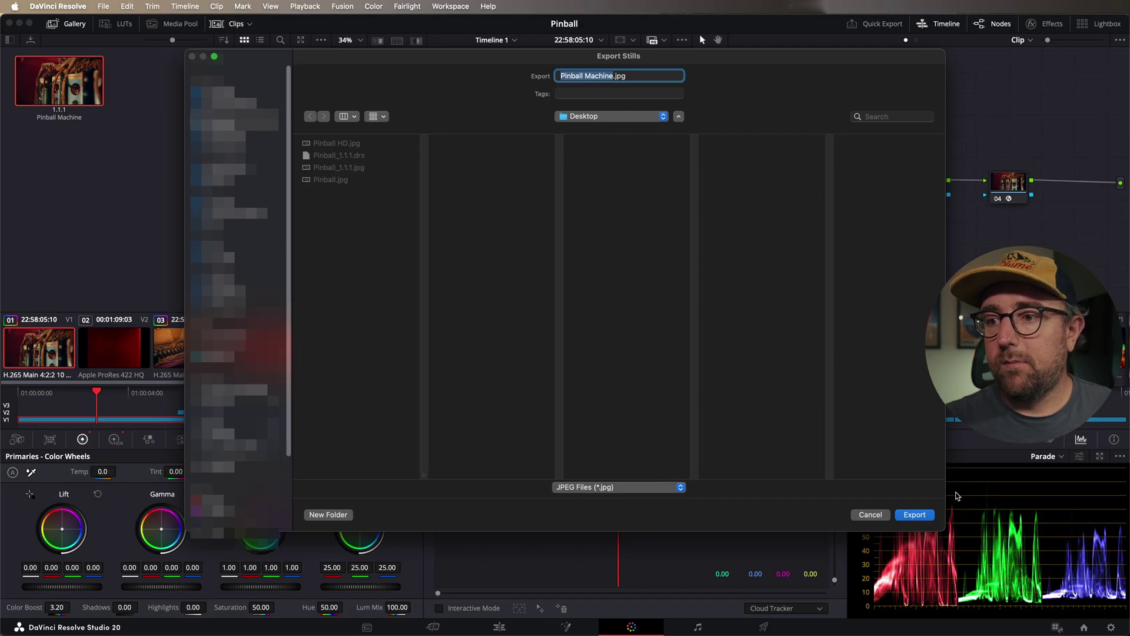
click(915, 514)
key(super+Tab)
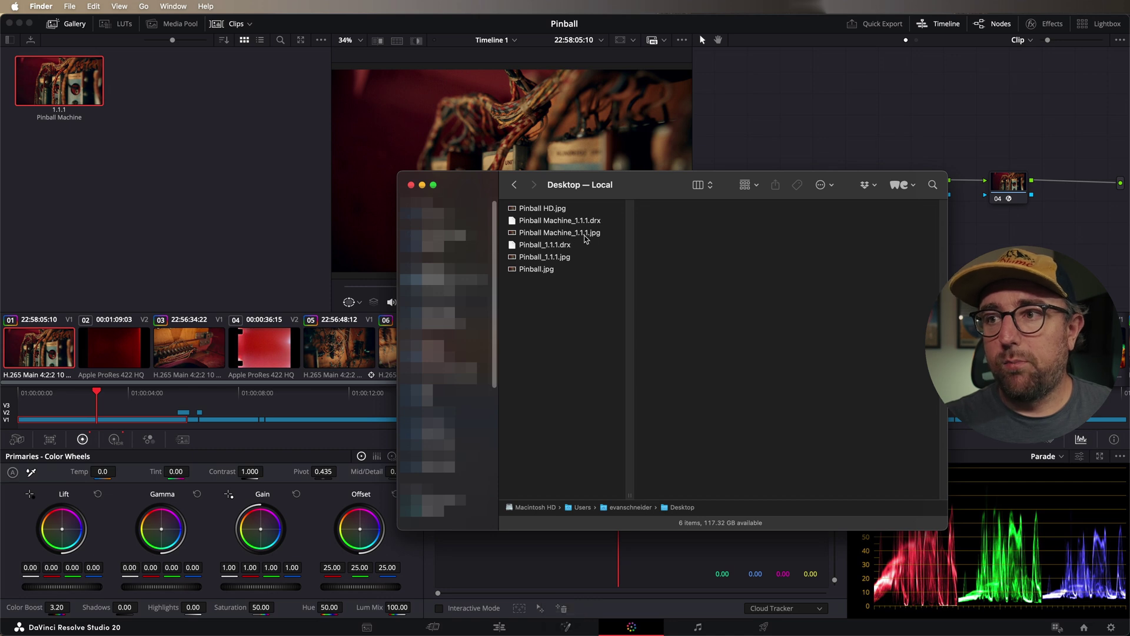
Select Pinball Machine_1.1.1.jpg on the Desktop to preview it as a 4.5 MB JPEG.
click(585, 235)
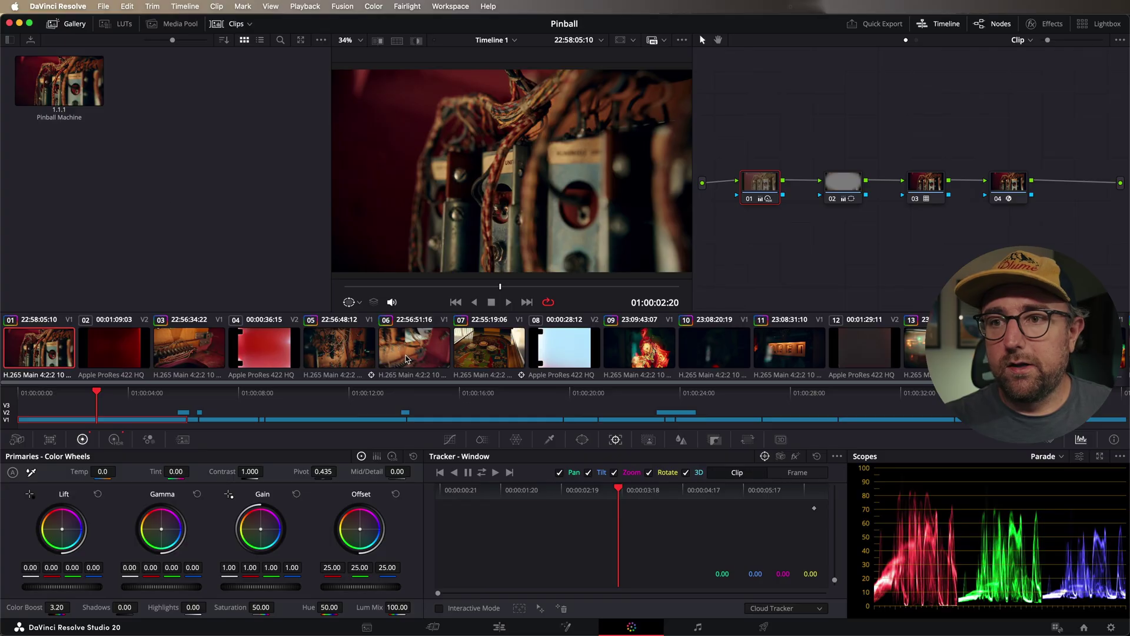
Grab gallery stills from the viewer frames of clips 05 and 11.
click(347, 352)
right_click(479, 195)
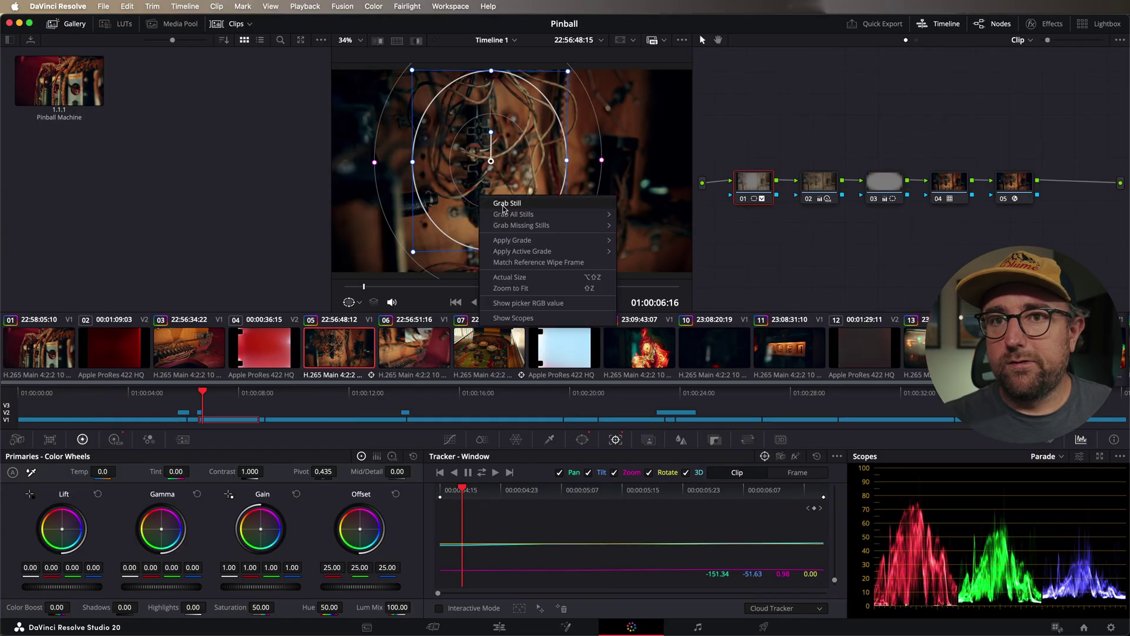
click(503, 203)
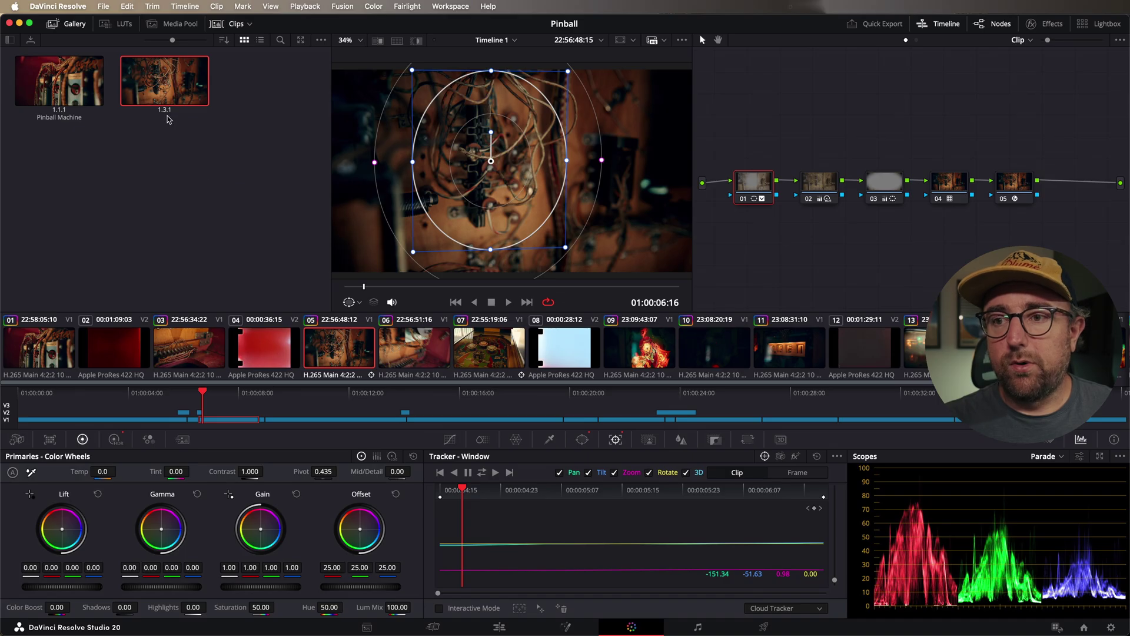
click(817, 354)
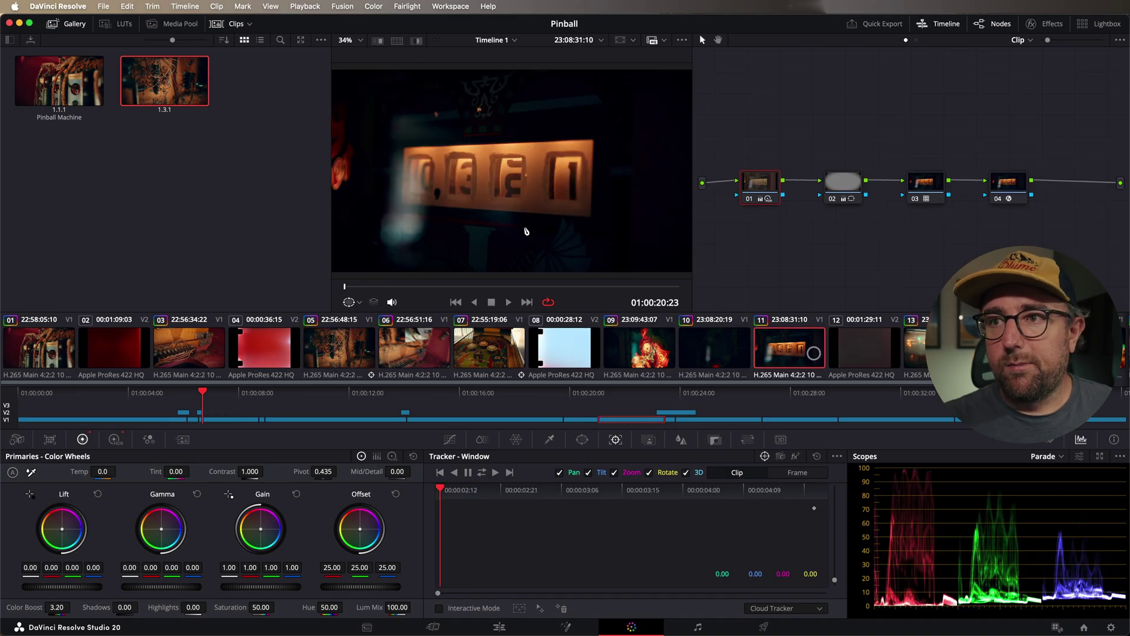
right_click(496, 194)
click(521, 202)
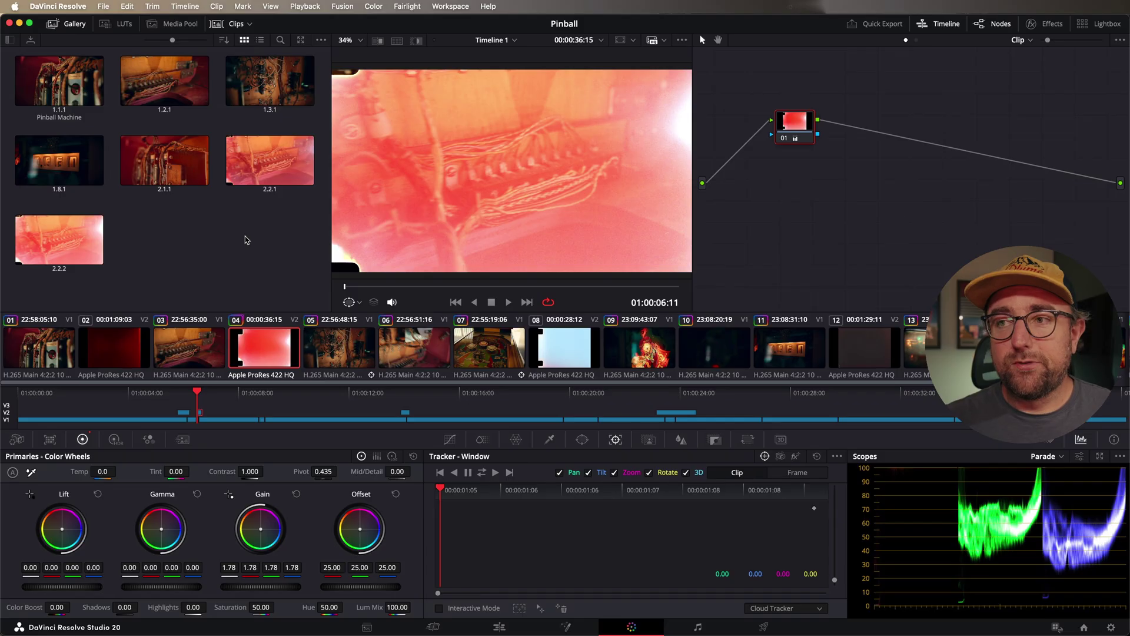
click(103, 5)
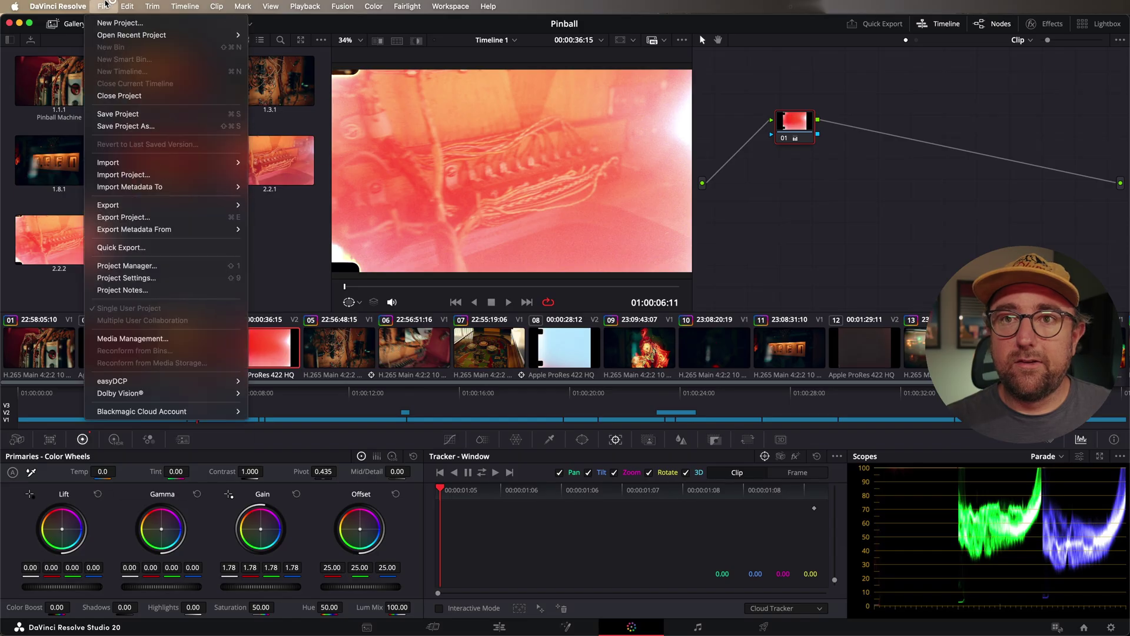
mouse_move(158, 212)
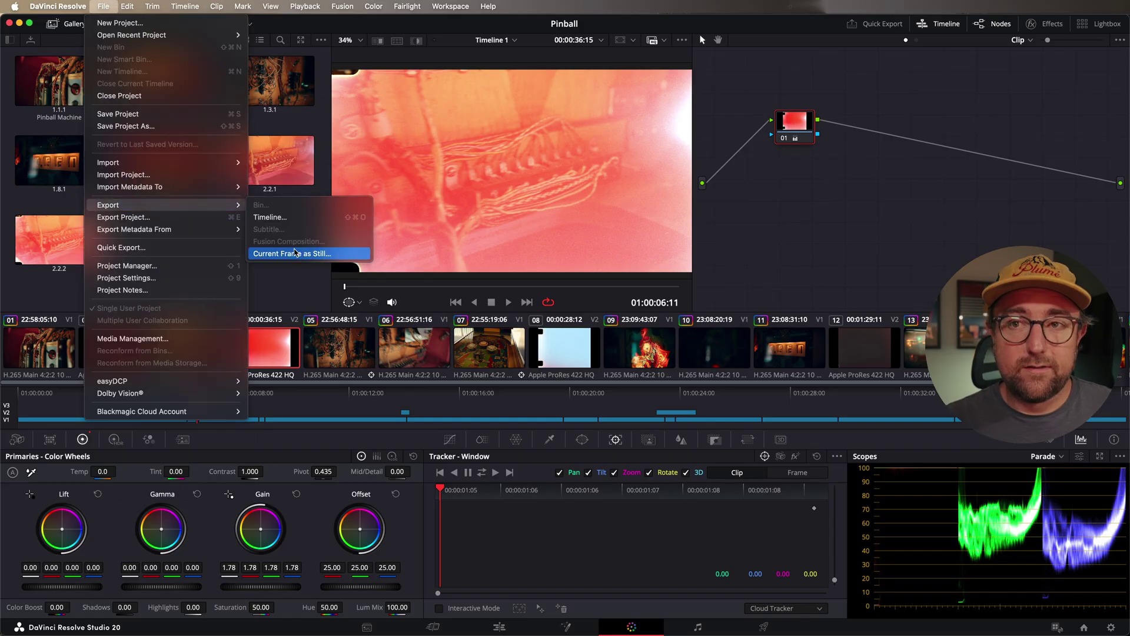
click(296, 275)
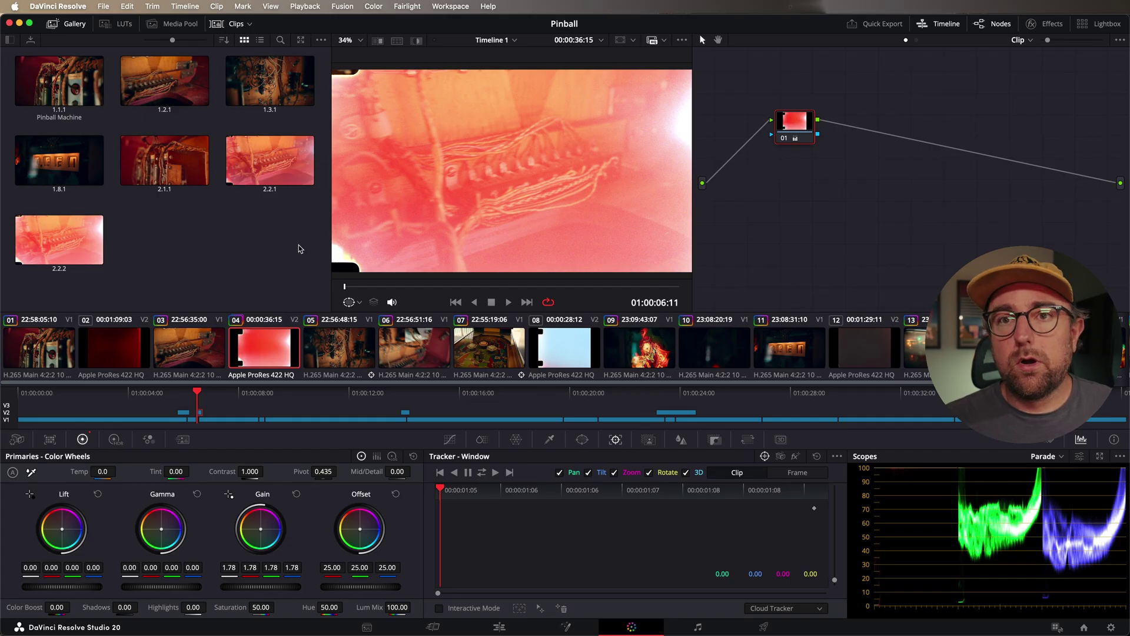
Toggle the Gallery's 'Use labels on still export' option.
right_click(201, 250)
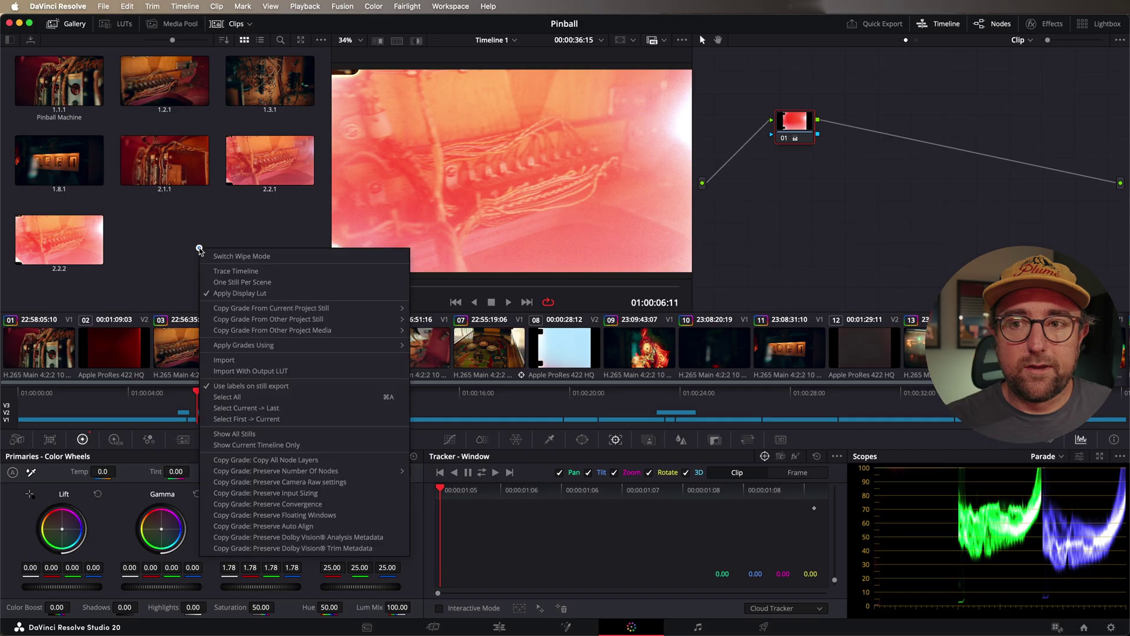
click(317, 386)
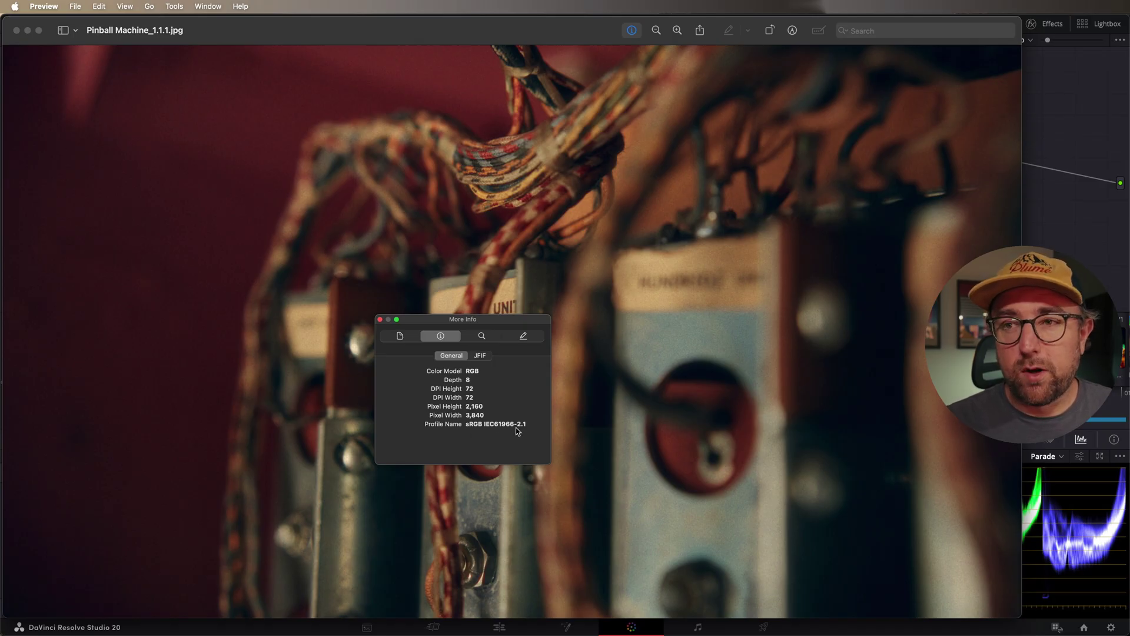
Quit Preview and open Pinball.jpg to confirm its 3,840 × 2,160 size.
key(super+q)
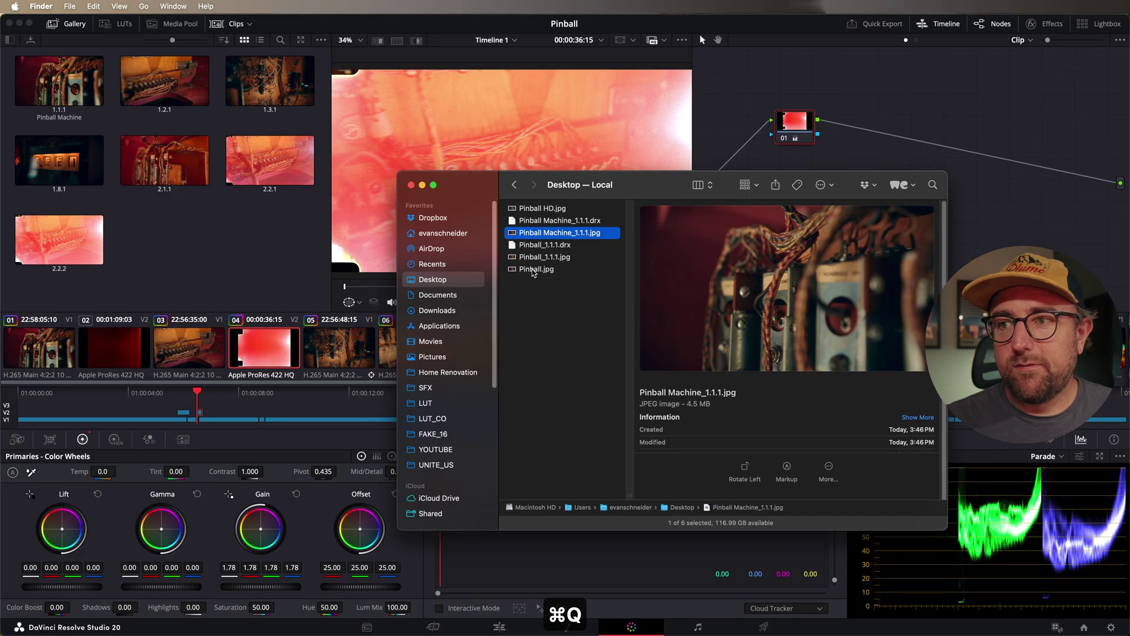
double_click(532, 270)
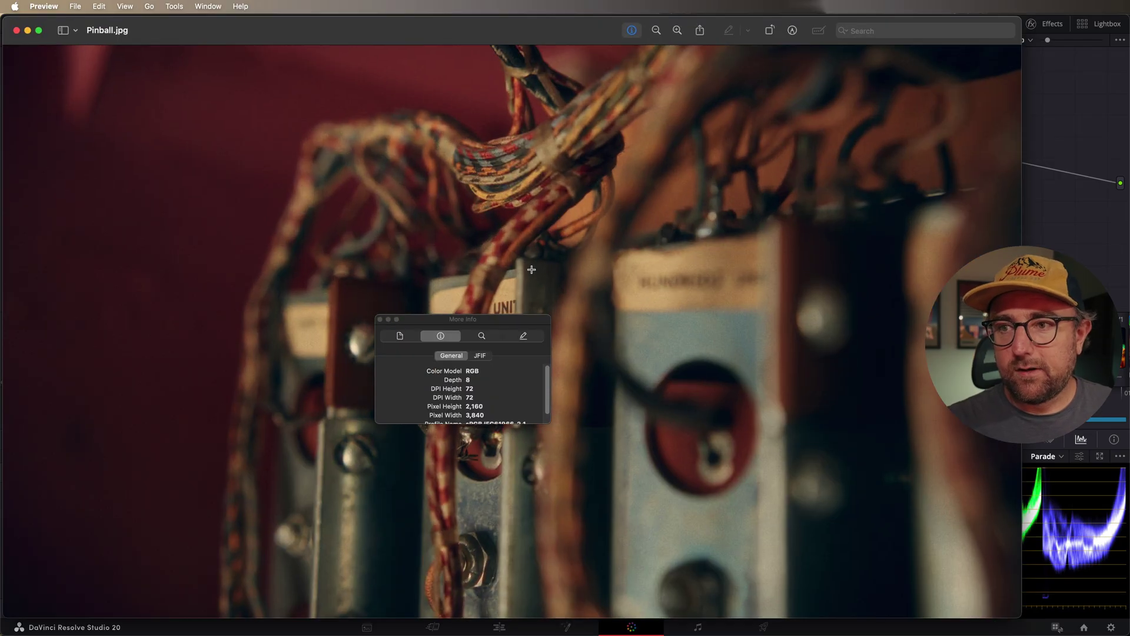
scroll(507, 381, down, 1)
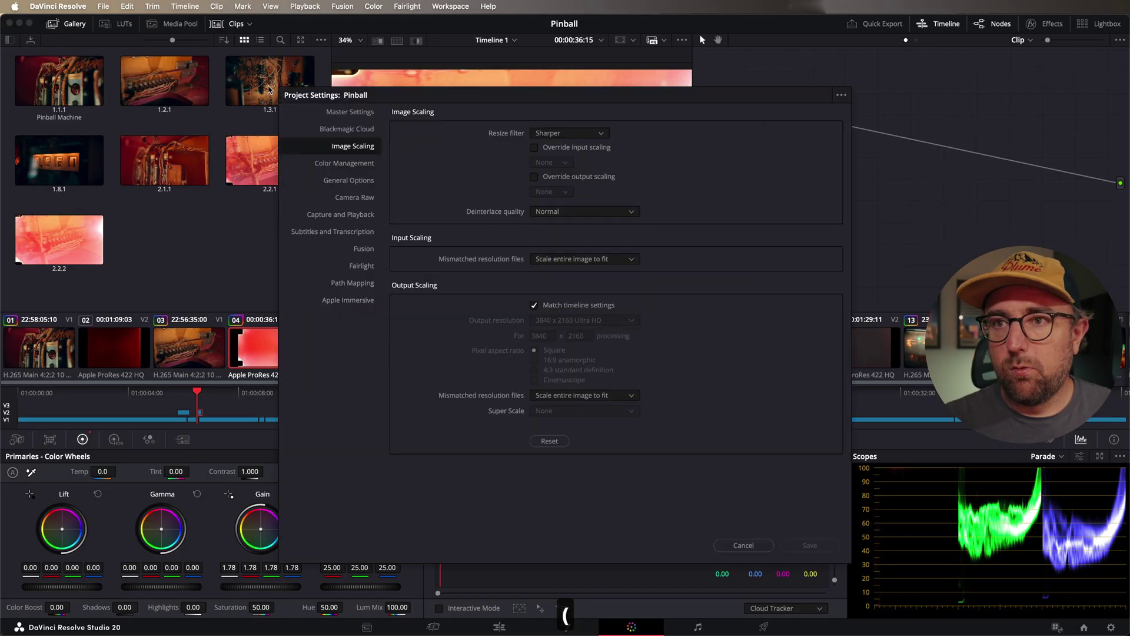
Show Color Management settings: DaVinci YRGB, S-Gamut3.Cine/S-Log3 timeline, Rec.709 Gamma 2.4 output.
click(335, 161)
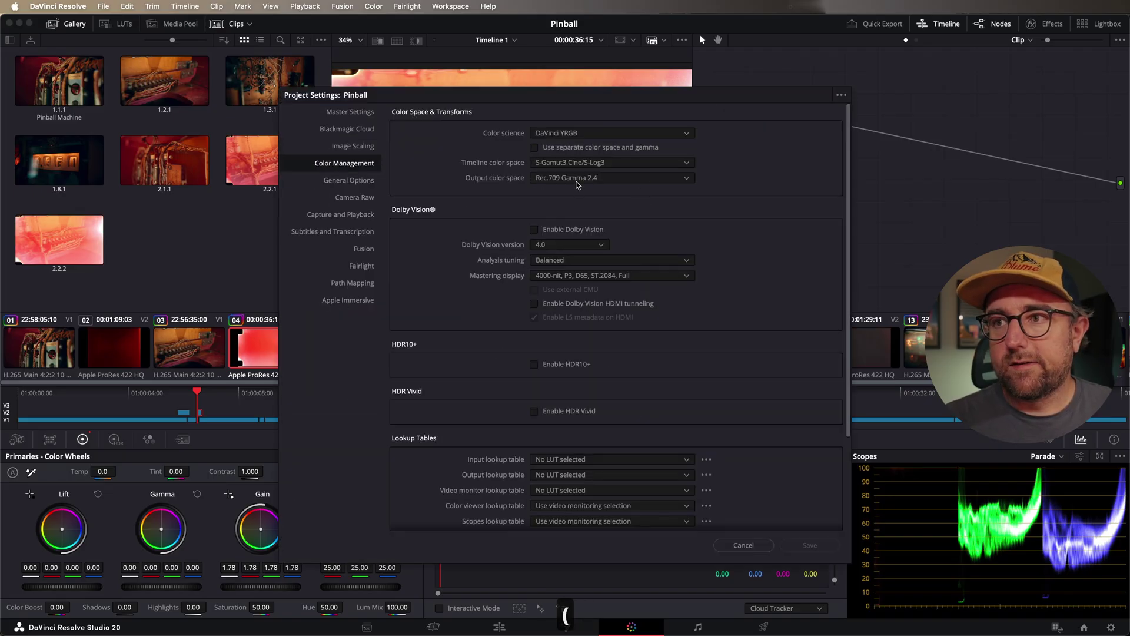